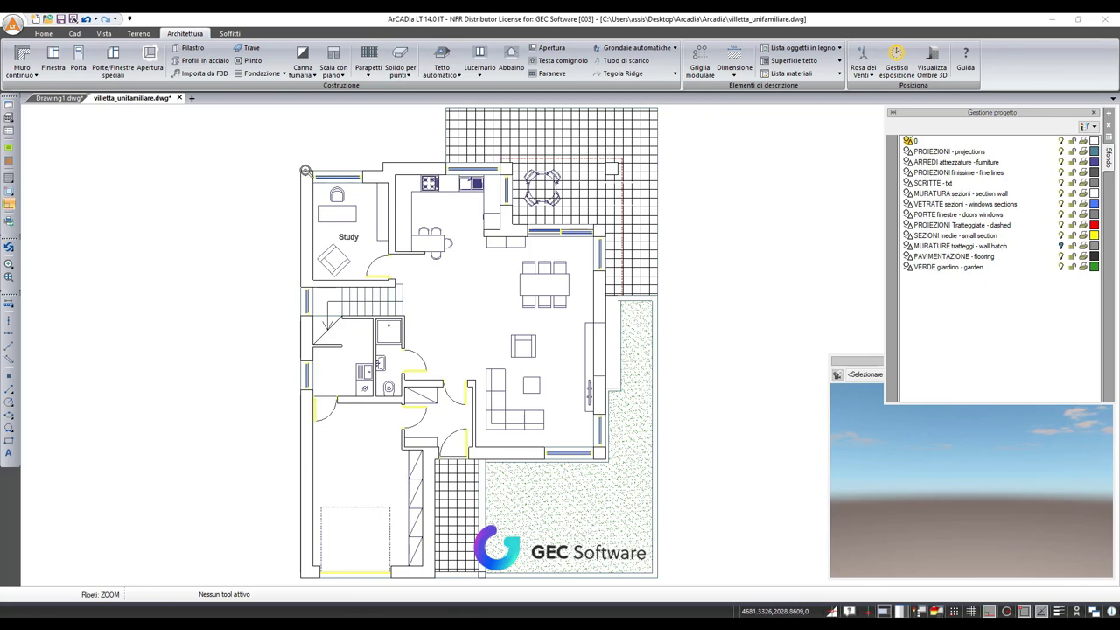
Look through the wall types list without choosing one.
left_click(36, 76)
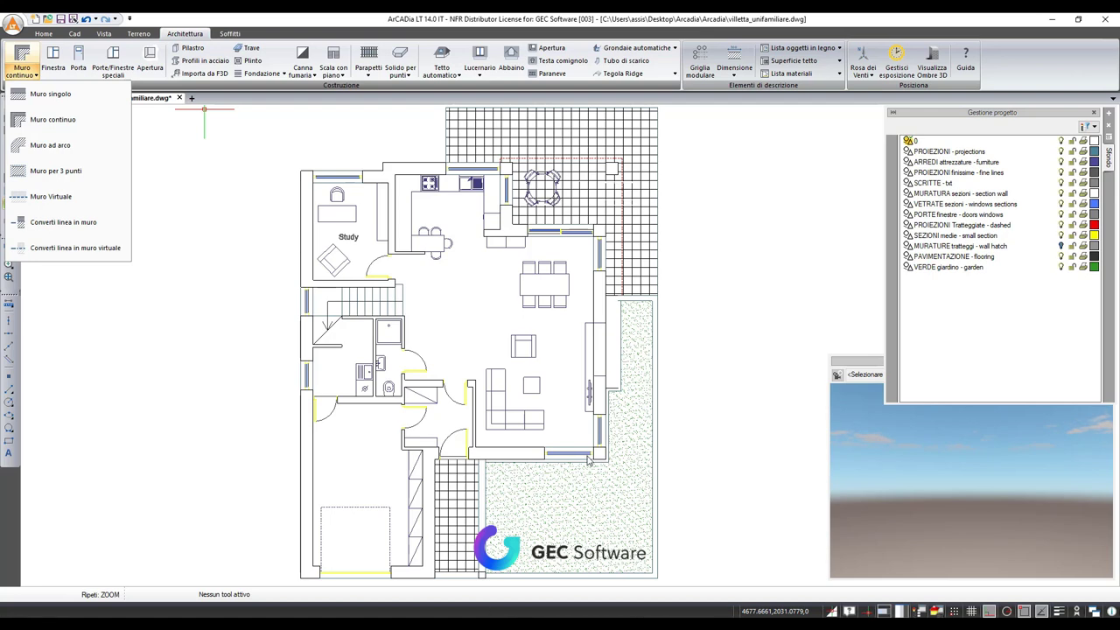
left_click(290, 129)
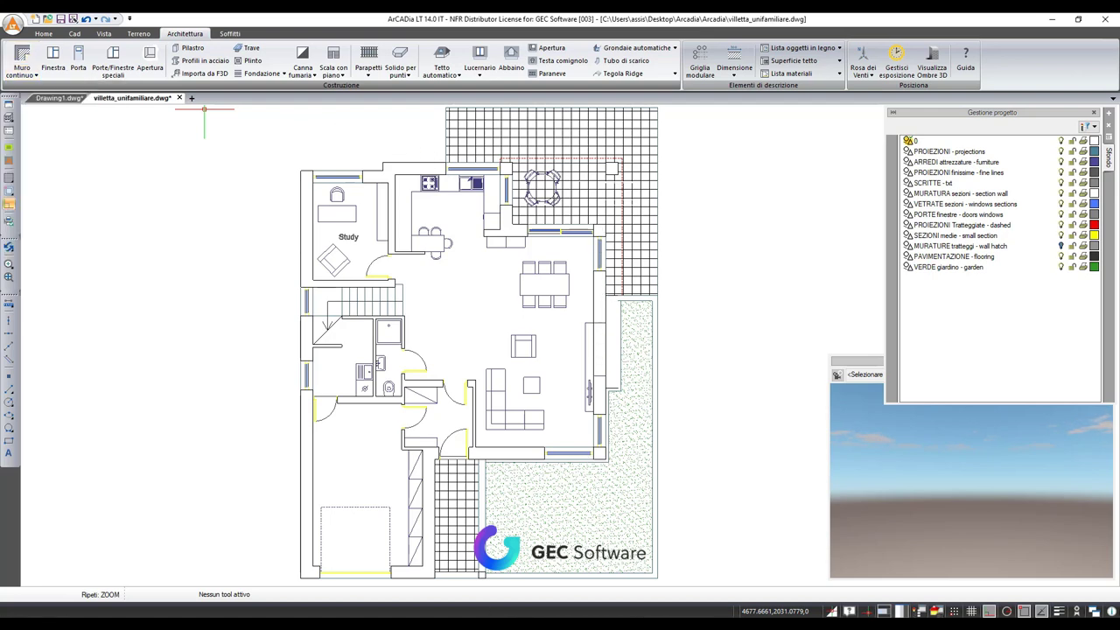
scroll(493, 259, "down", 2)
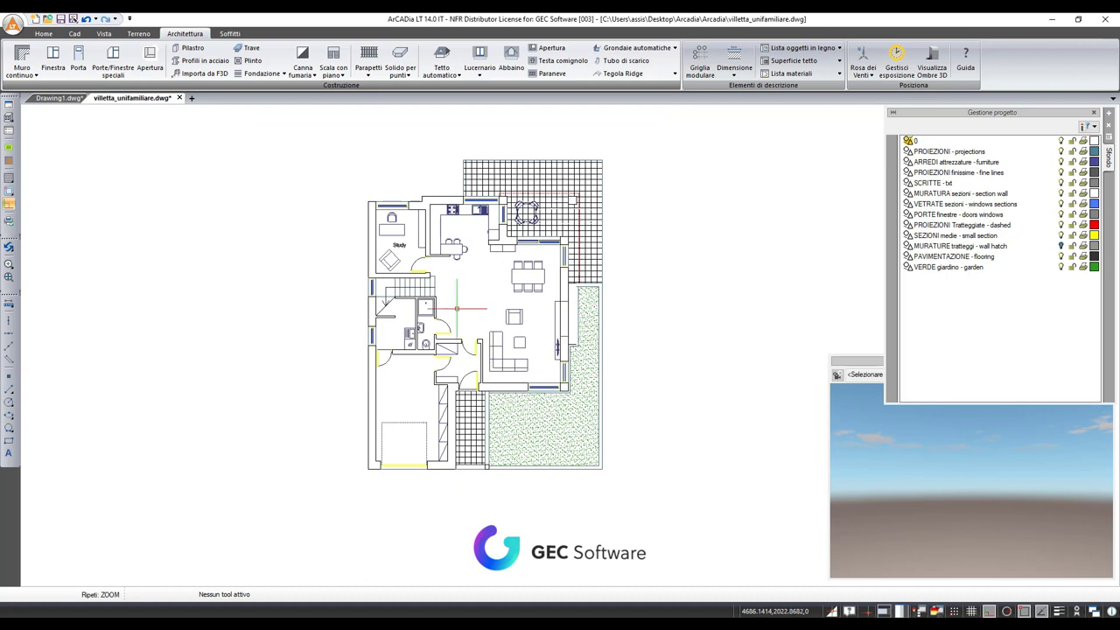
scroll(480, 357, "up", 1)
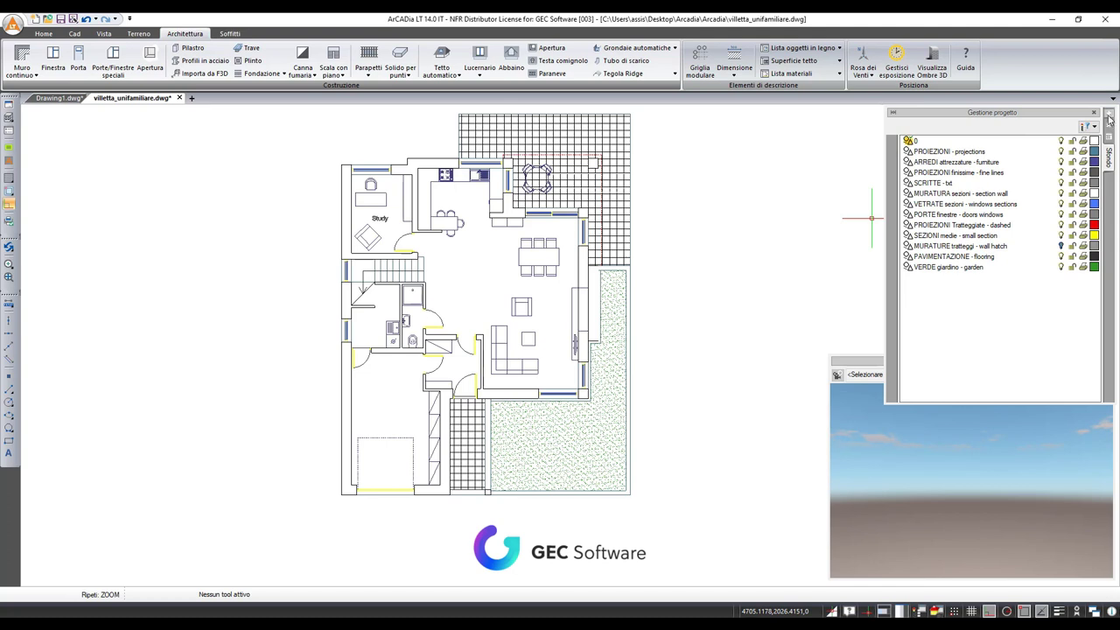
Create view Vista 1 at the plan's bottom-left corner and set its units to Metri.
left_click(104, 33)
left_click(246, 63)
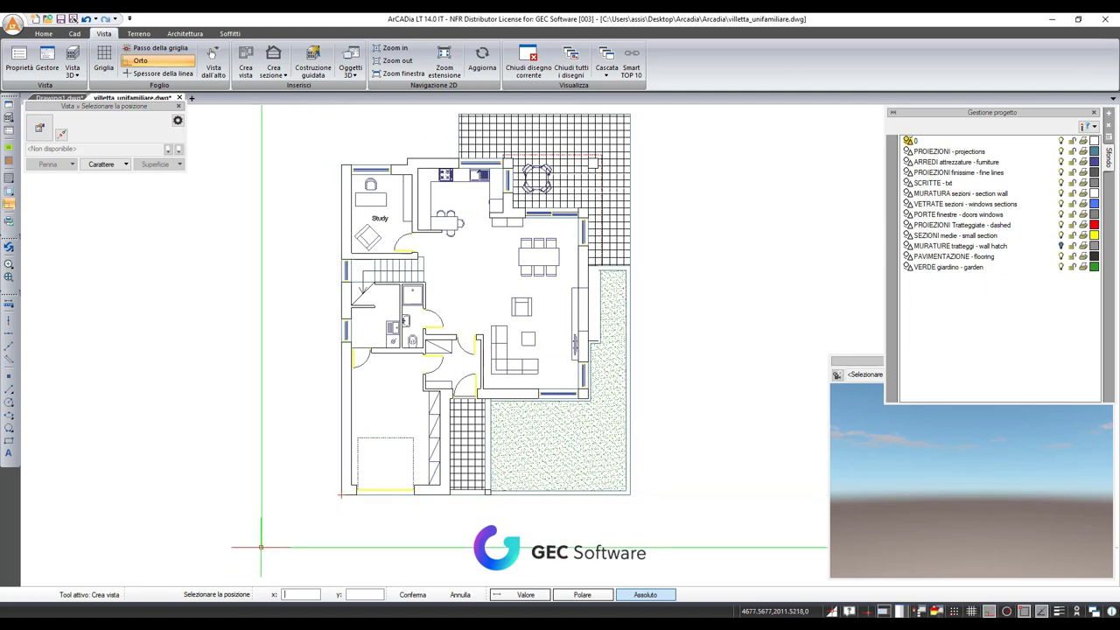
left_click(341, 495)
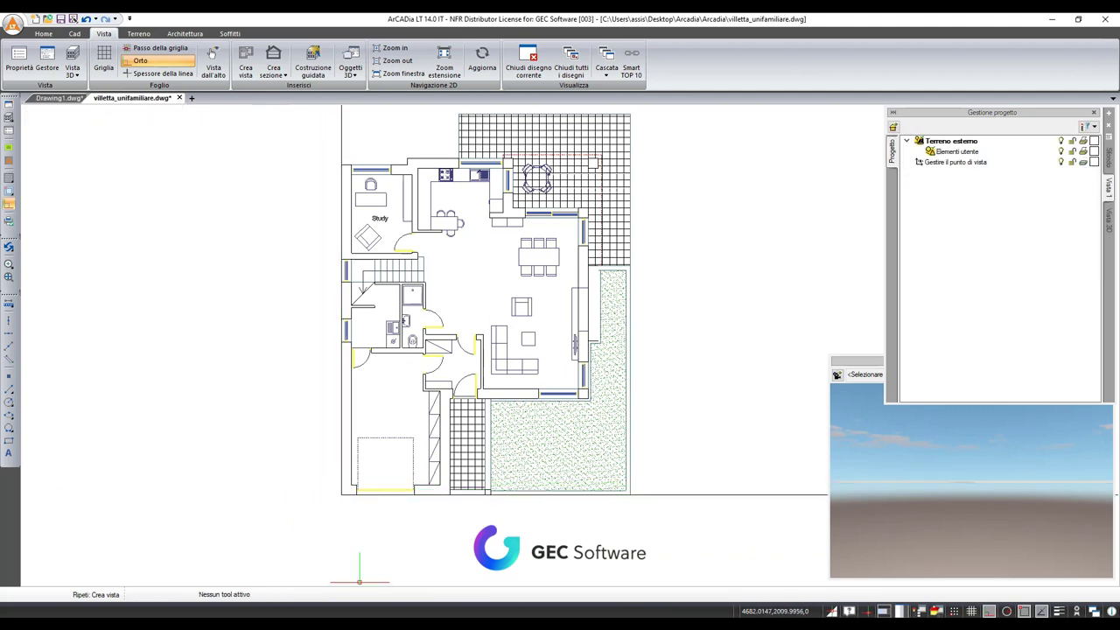
right_click(1109, 188)
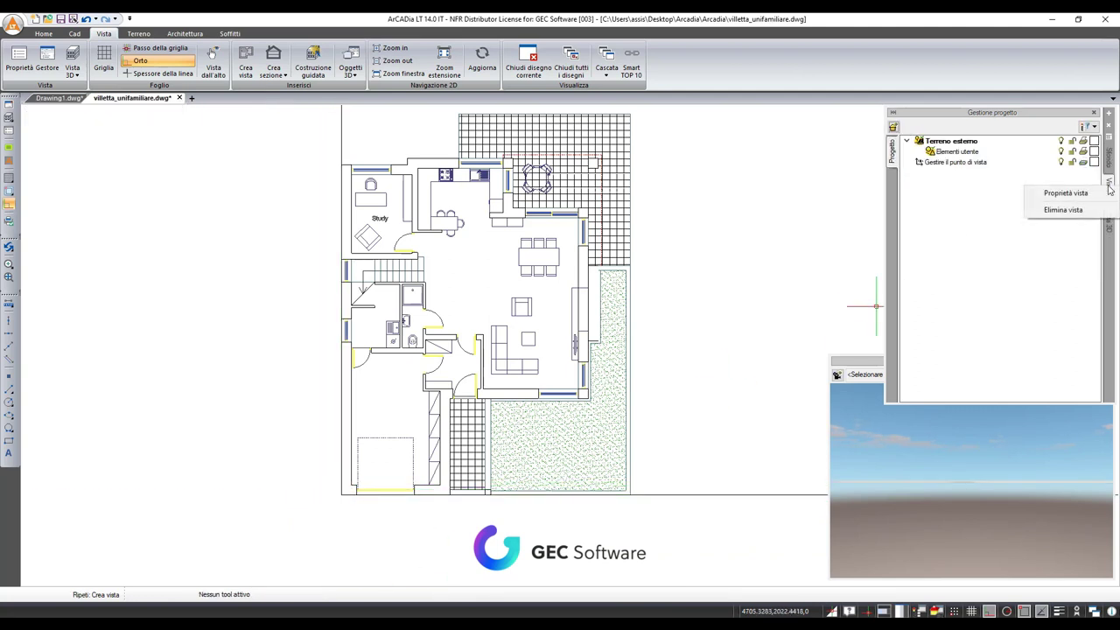
left_click(1006, 193)
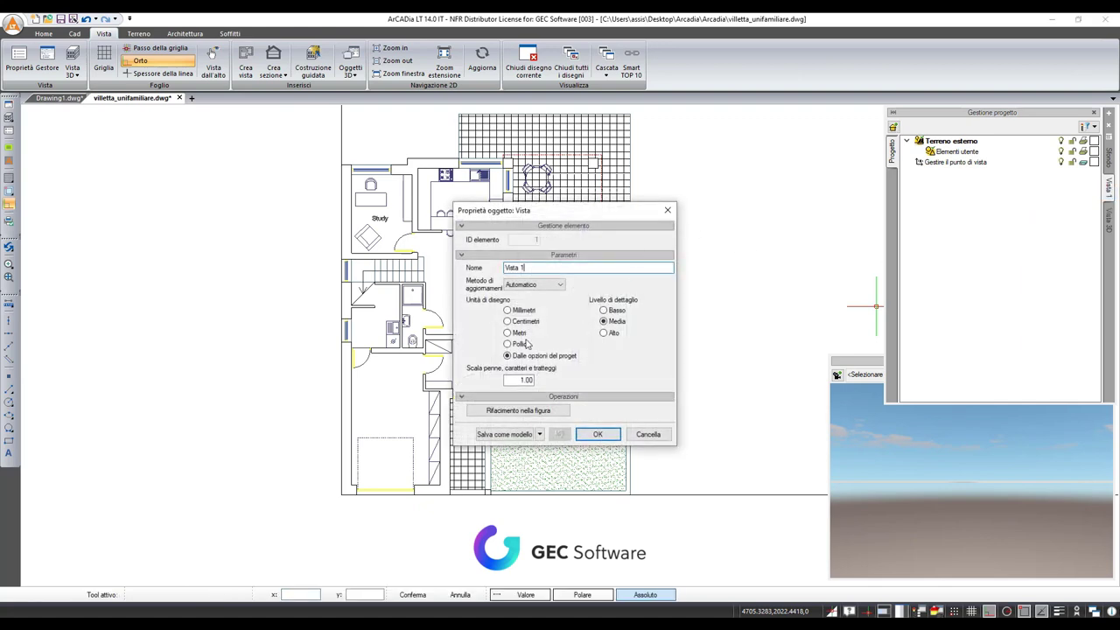
left_click(598, 433)
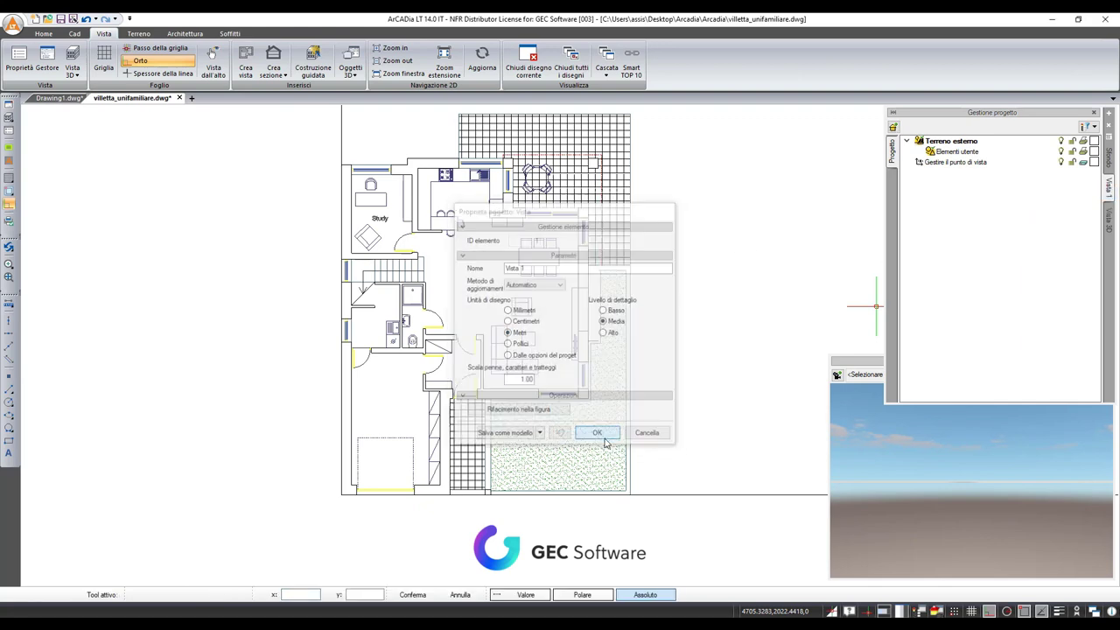
scroll(590, 438, "down", 3)
scroll(552, 419, "up", 3)
scroll(553, 420, "up", 1)
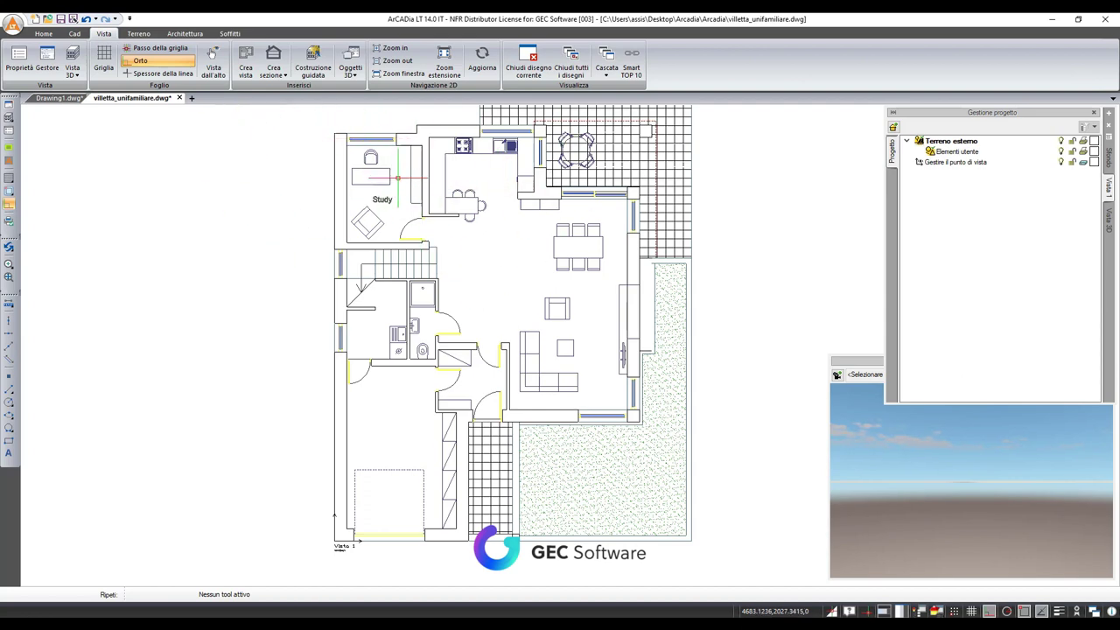
Activate the Muro per 3 punti wall tool from the Architettura wall-type list.
left_click(75, 34)
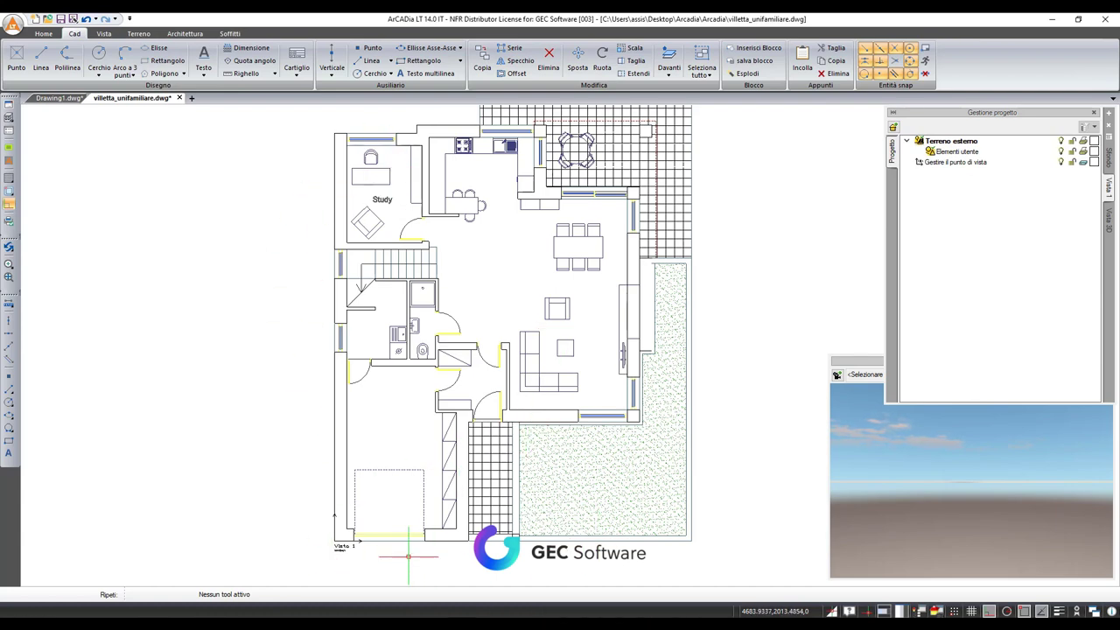
middle_click_drag(462, 505, 430, 549)
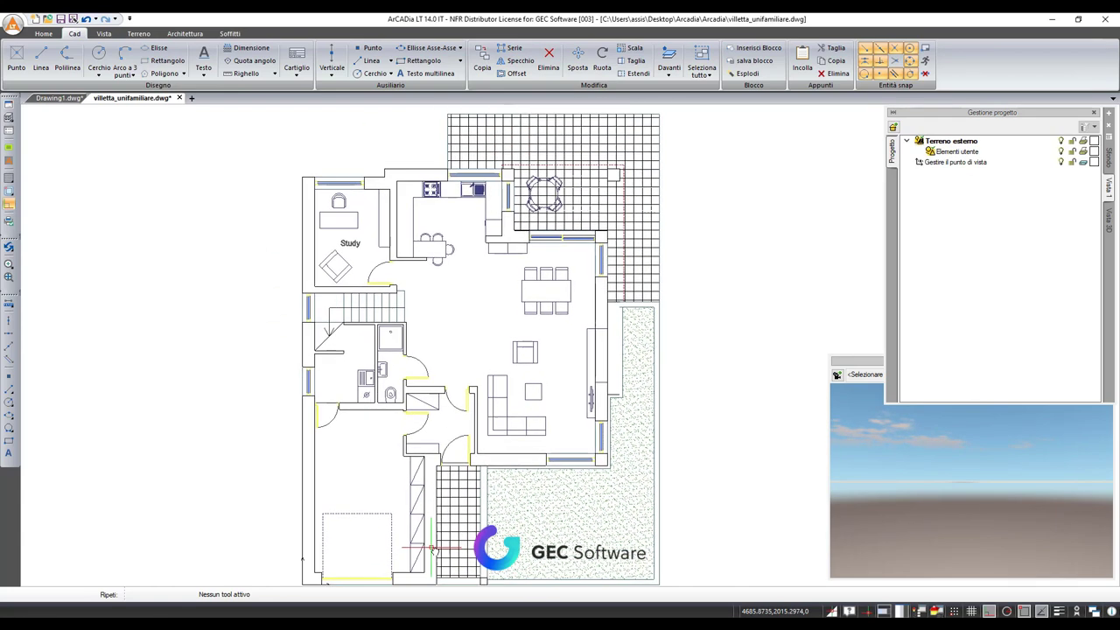
left_click(185, 34)
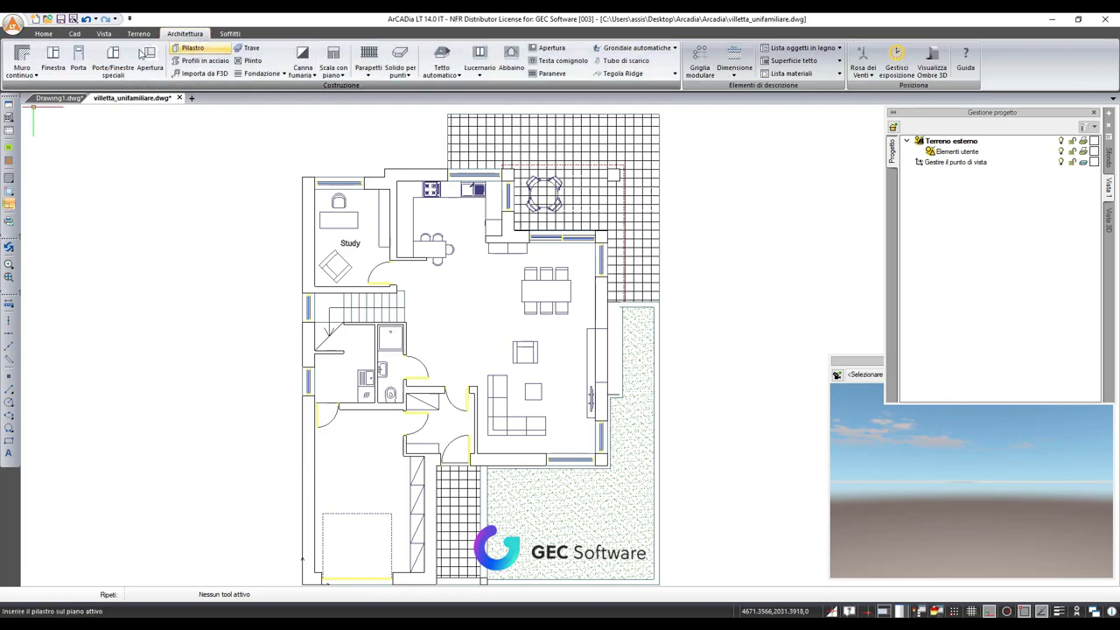
left_click(36, 77)
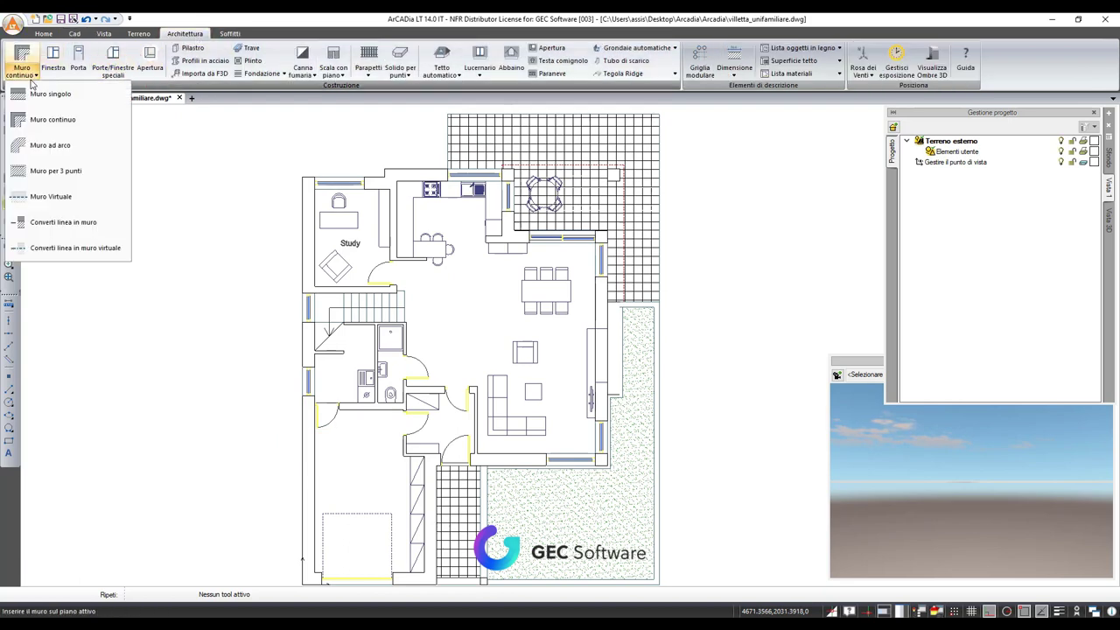
left_click(59, 171)
Zoom to the plan's lower-left corner and review the object snap settings.
middle_click_drag(446, 357, 486, 224)
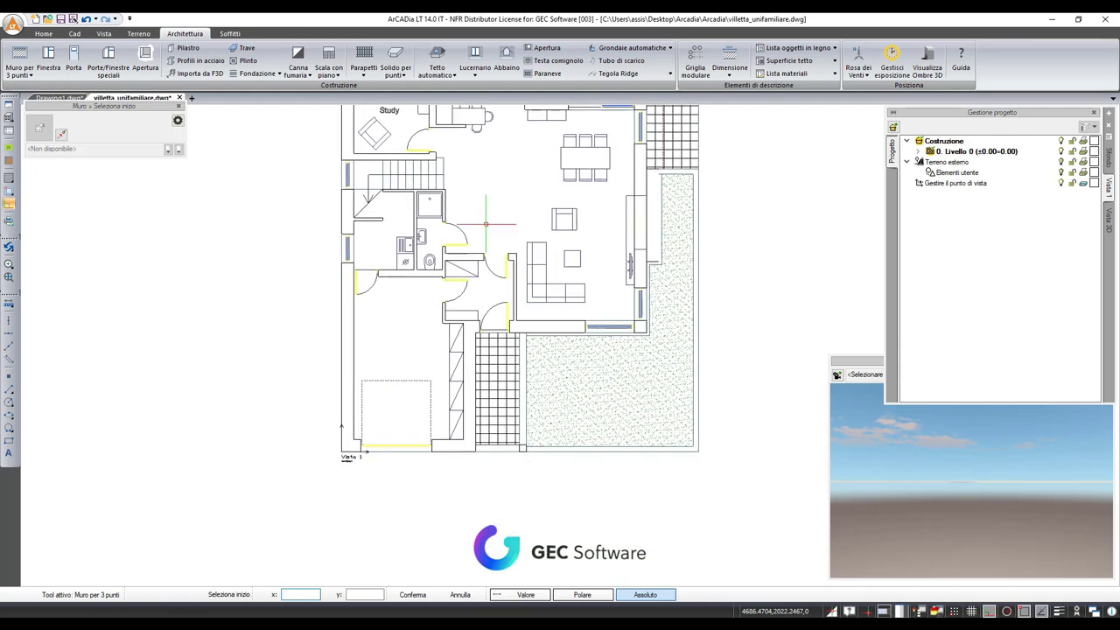
scroll(344, 453, "up", 2)
scroll(344, 453, "up", 2)
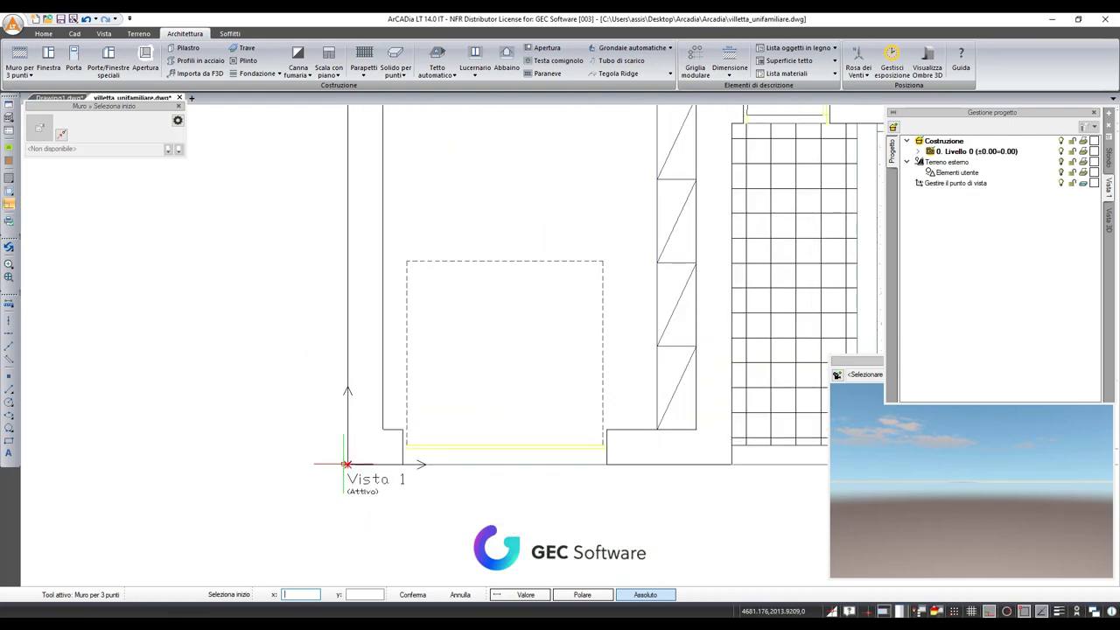
left_click(1024, 611)
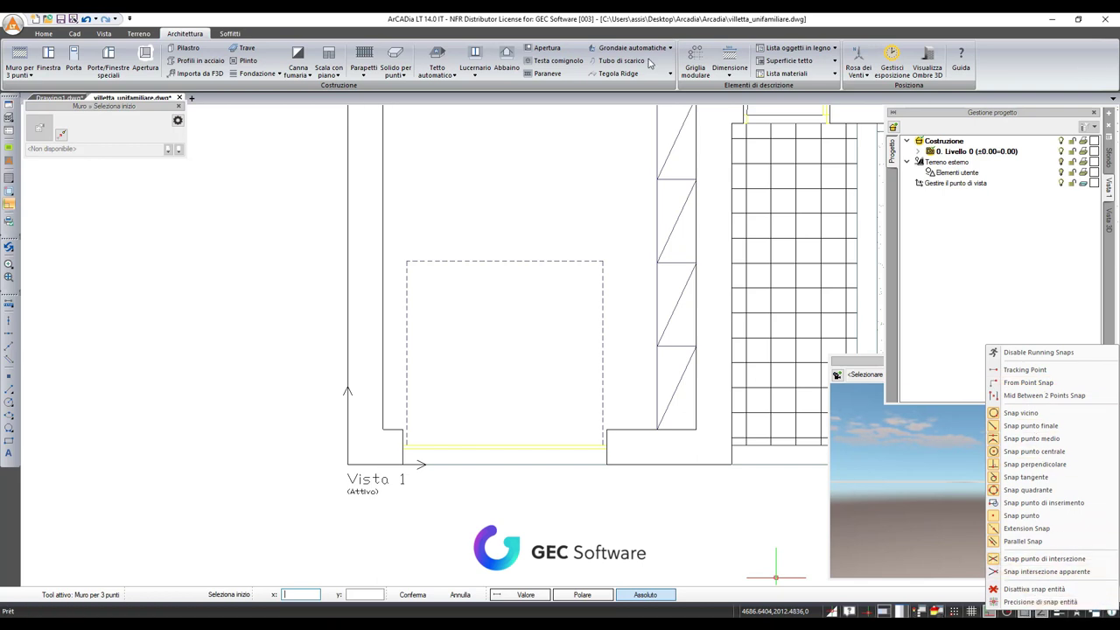
left_click(78, 35)
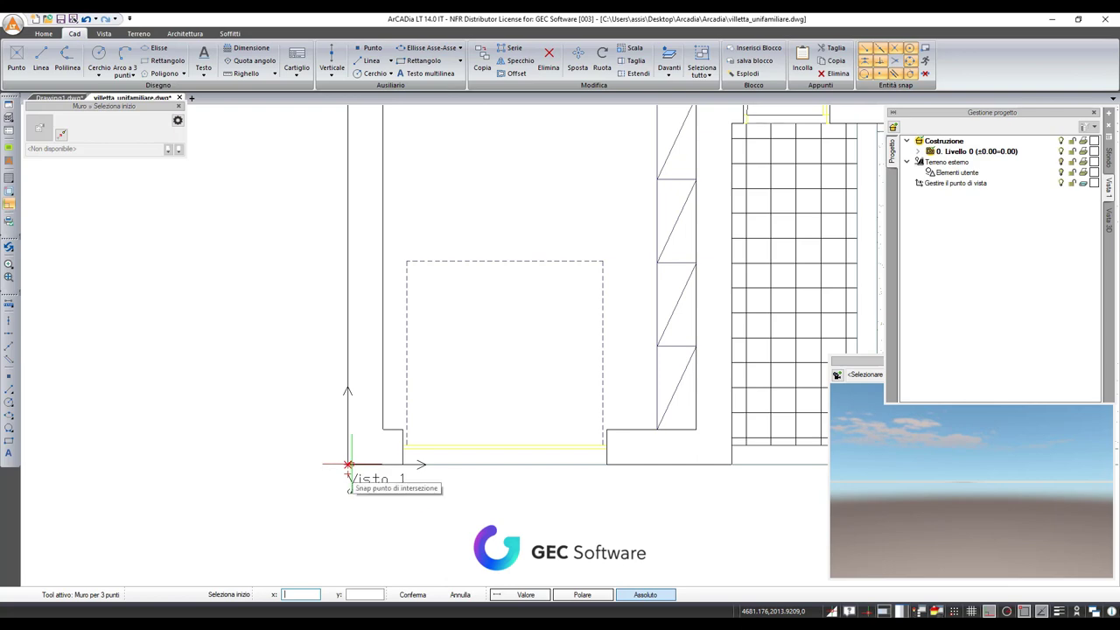
Draw the left outer wall from the bottom-left corner to the Study's top-left corner.
left_click(348, 465)
scroll(456, 263, "up", 3)
scroll(446, 245, "up", 3)
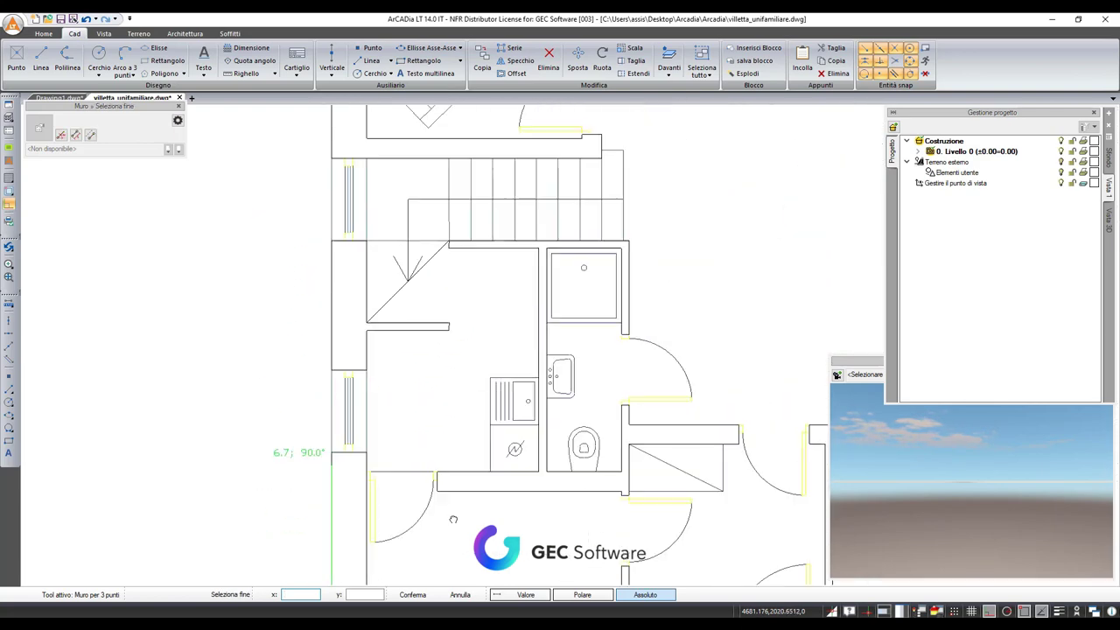
scroll(437, 223, "up", 3)
scroll(427, 204, "up", 3)
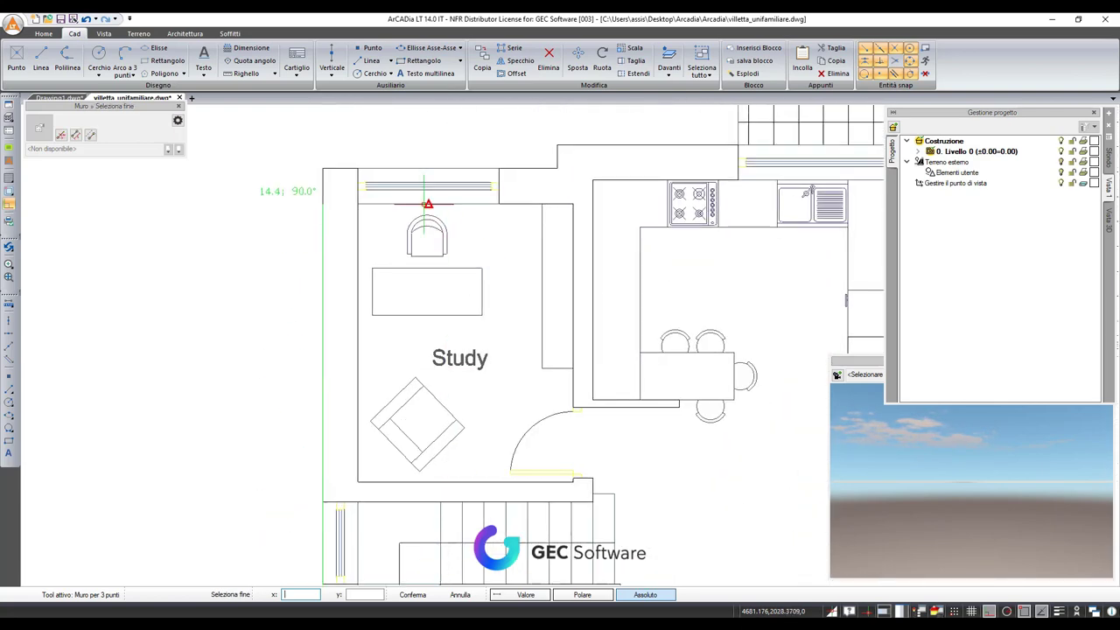
left_click(342, 174)
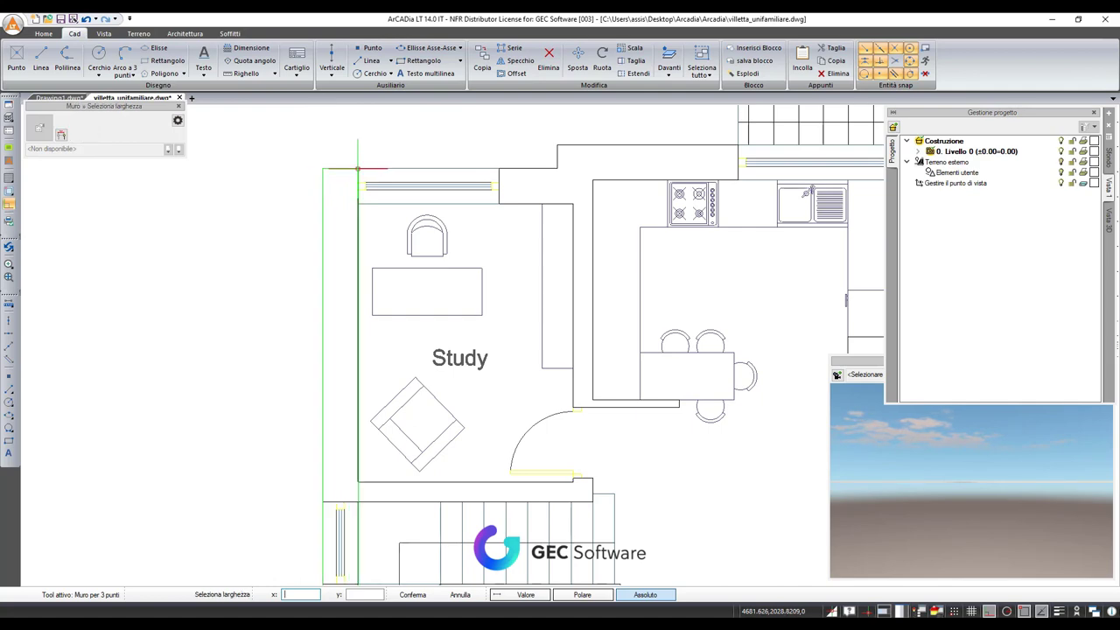
left_click(331, 199)
scroll(399, 291, "down", 2)
scroll(399, 291, "down", 1)
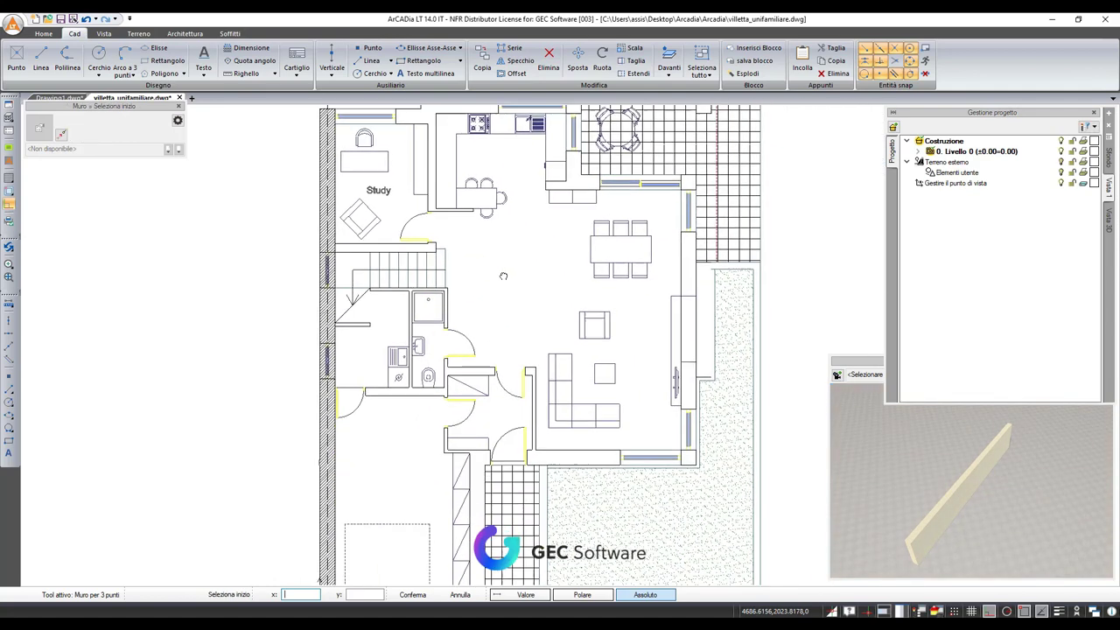
scroll(569, 402, "down", 3)
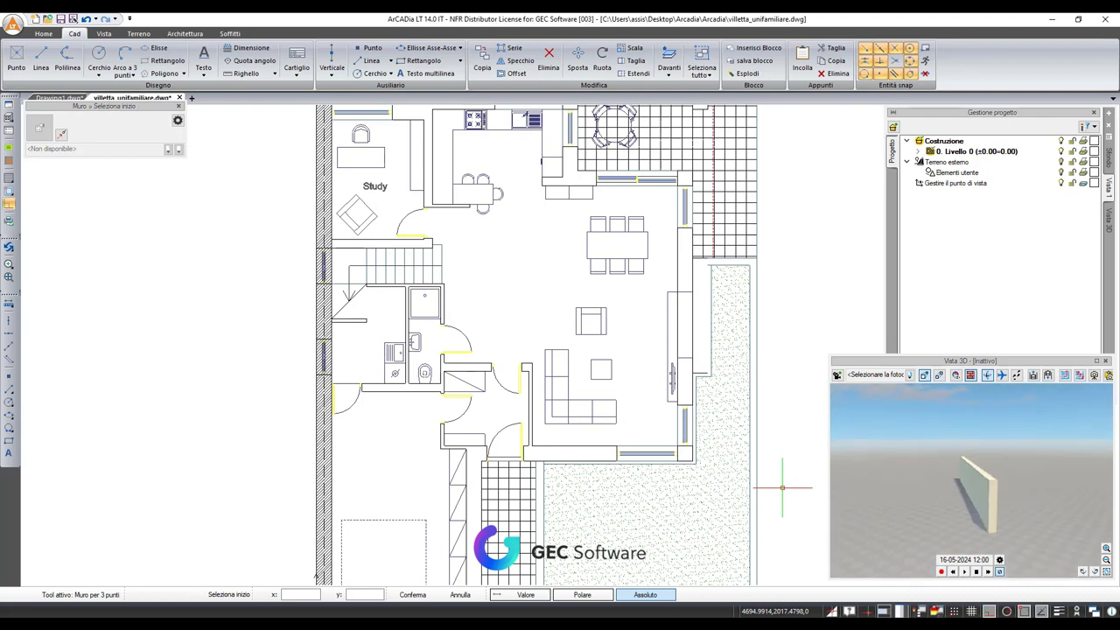
scroll(542, 343, "down", 1)
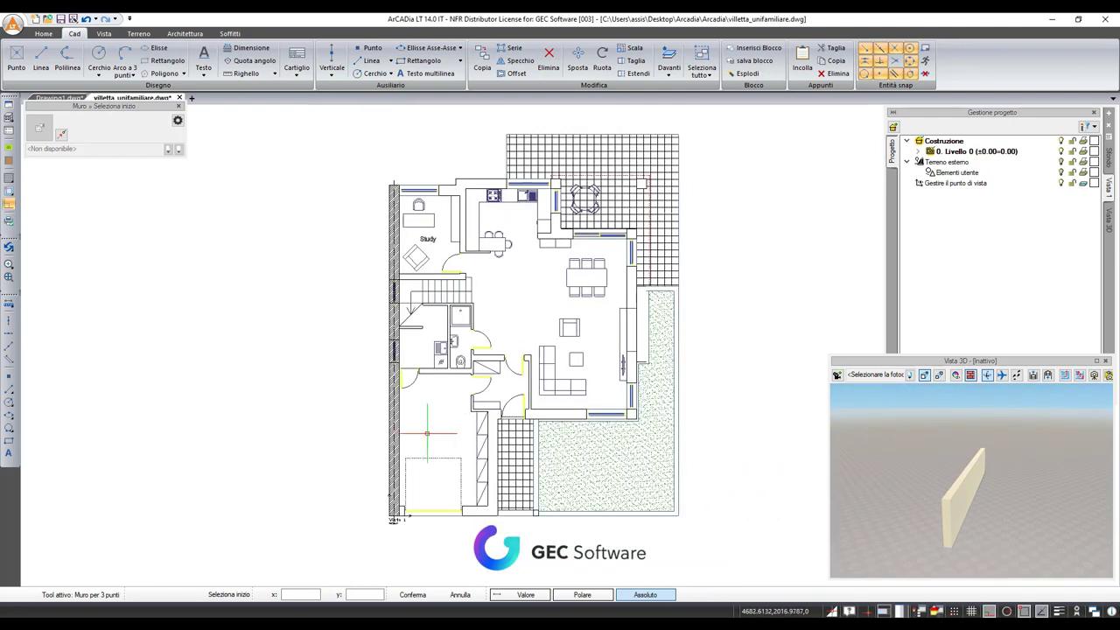
scroll(408, 519, "up", 1)
scroll(409, 519, "up", 1)
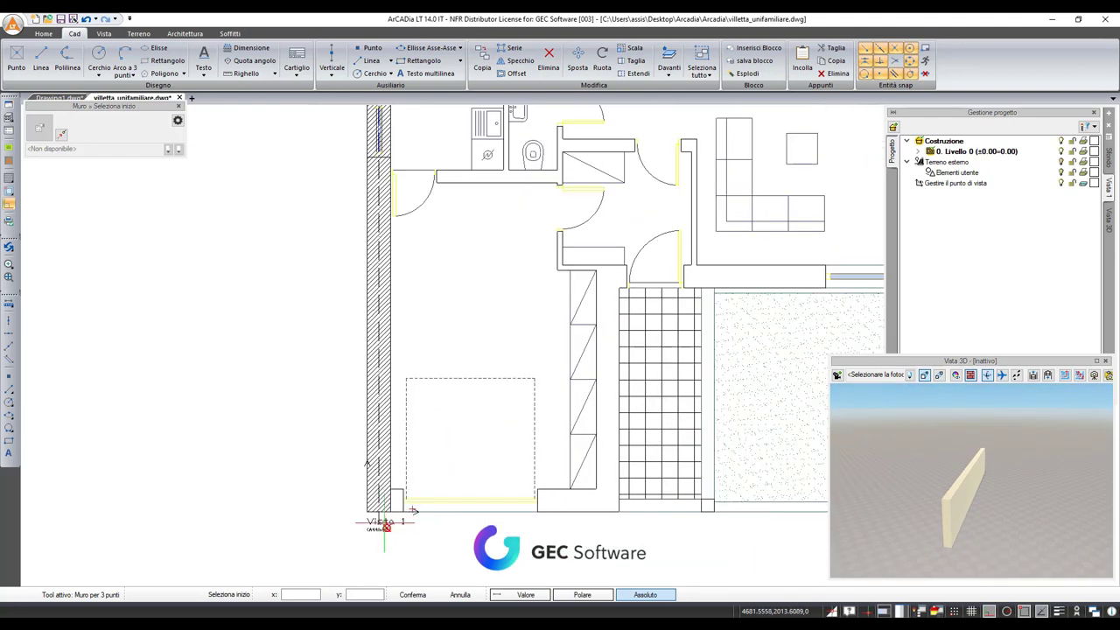
Draw the bottom outer wall along the plan's bottom edge, setting its thickness.
left_click(405, 500)
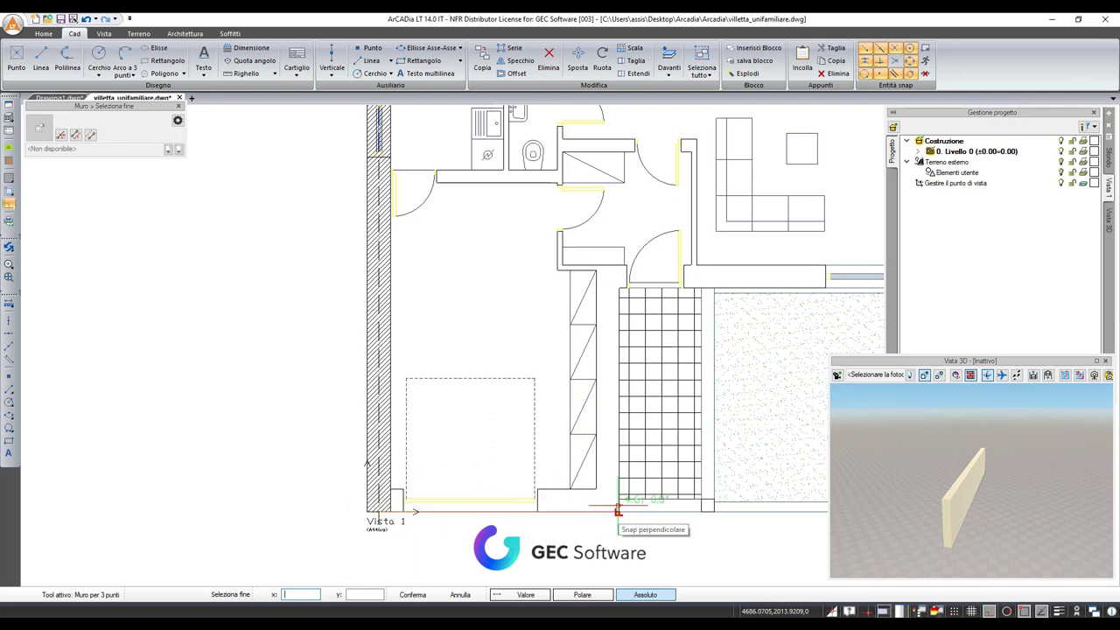
left_click(619, 501)
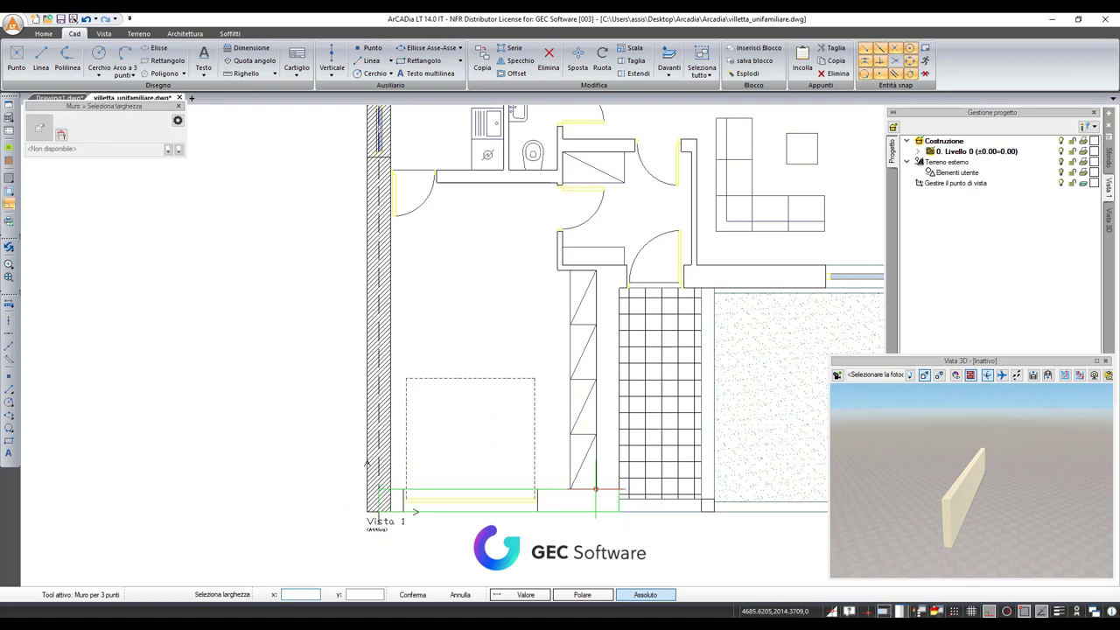
left_click(595, 488)
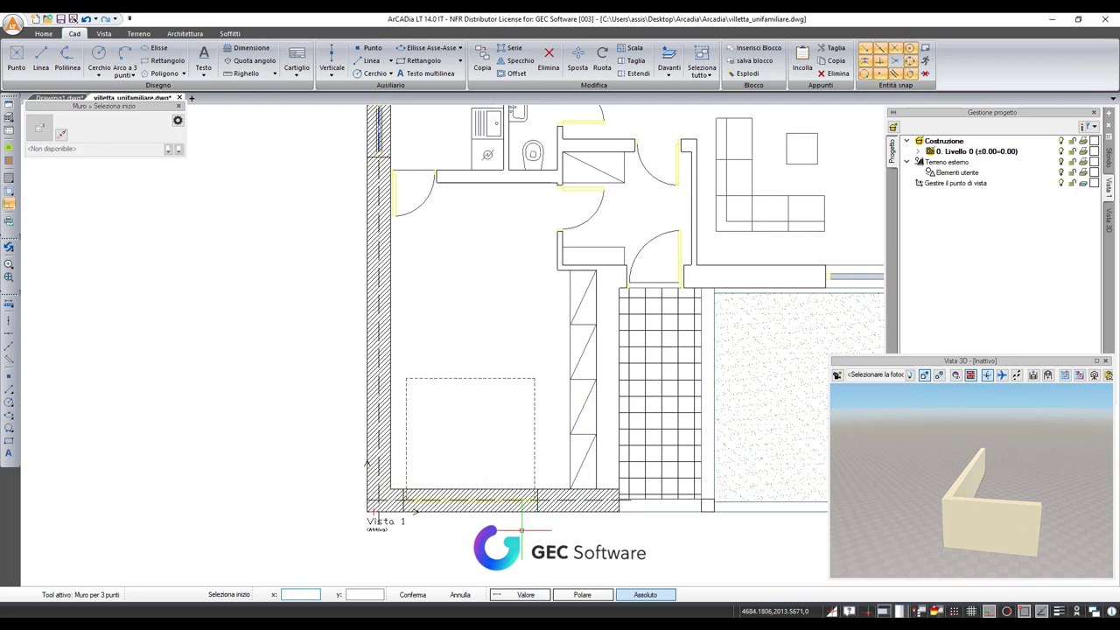
scroll(449, 236, "down", 2)
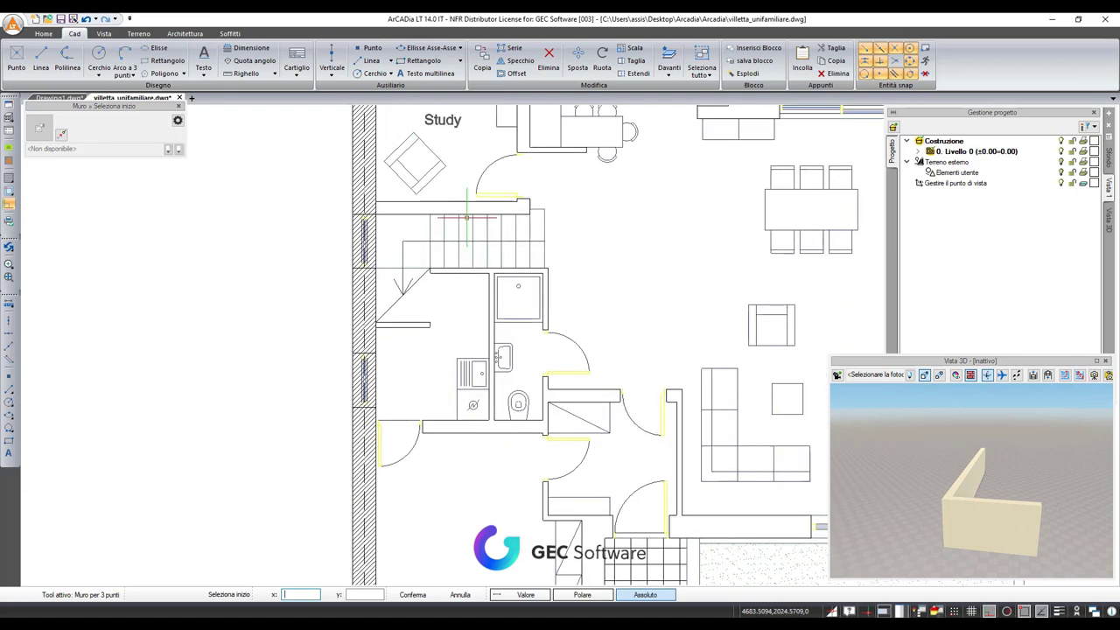
middle_click_drag(468, 217, 497, 273)
End the wall command, then select and deselect the left outer wall.
key("Escape")
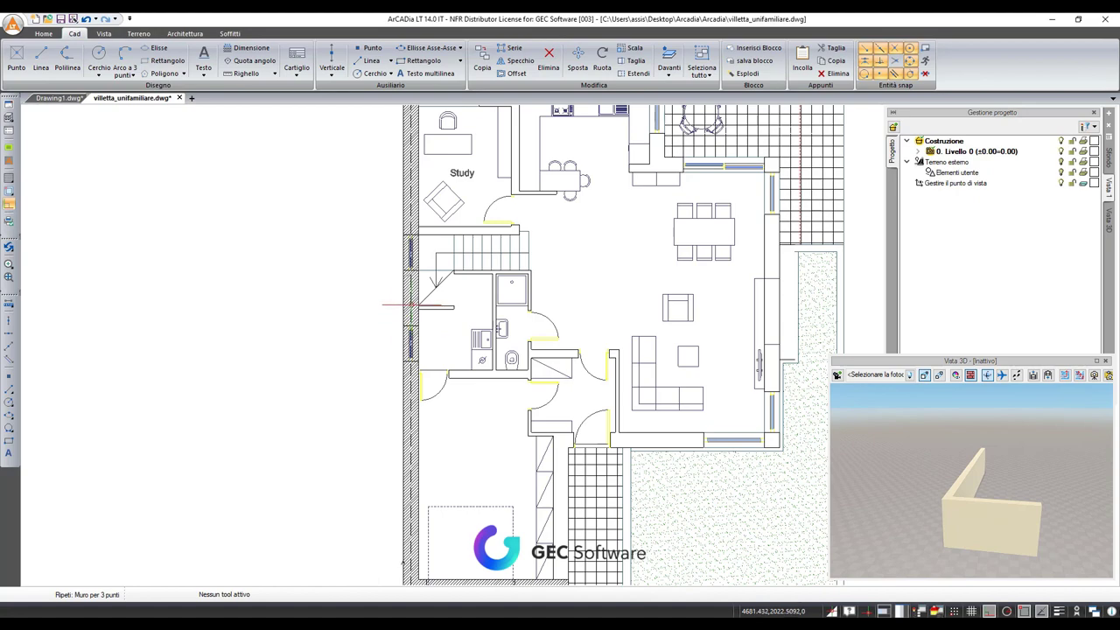
left_click(405, 303)
scroll(374, 379, "up", 3)
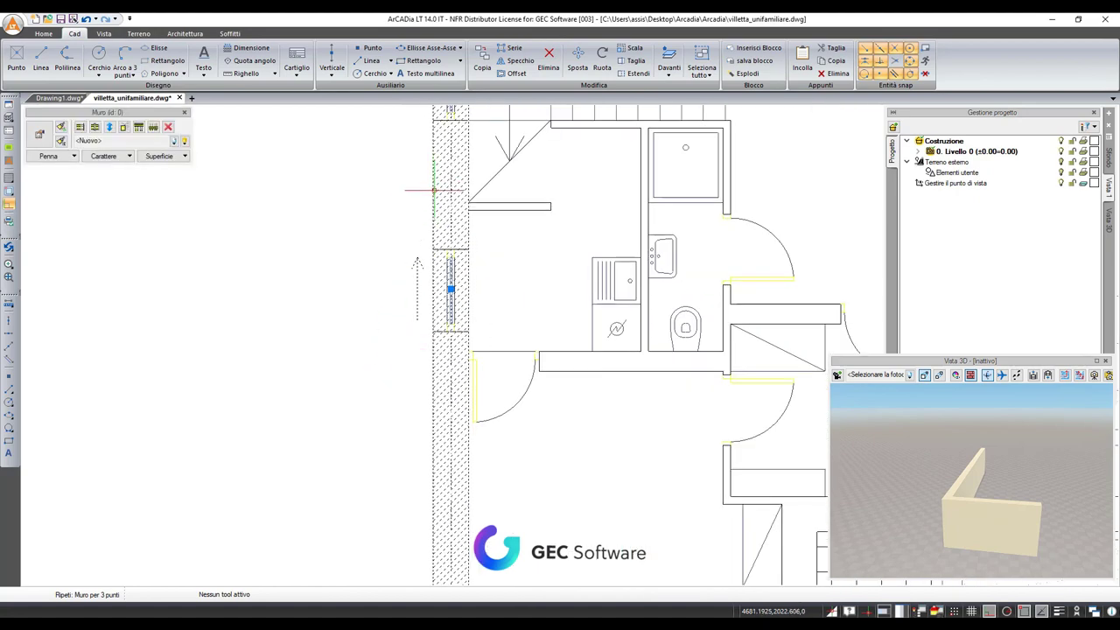
scroll(455, 350, "down", 3)
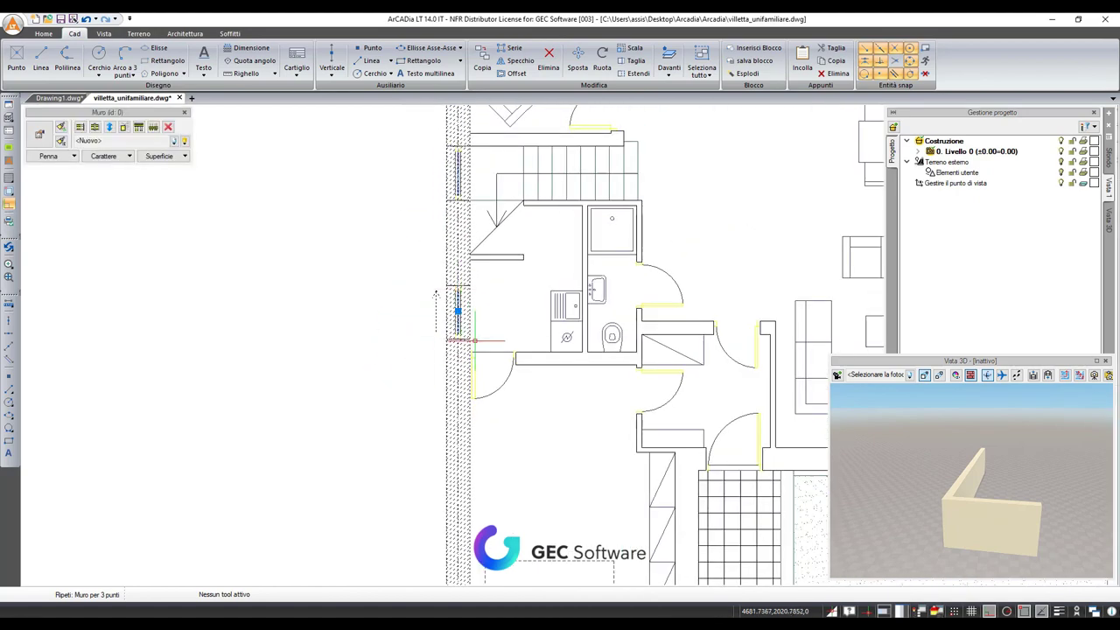
scroll(502, 362, "down", 3)
middle_click_drag(503, 362, 499, 283)
key("Escape")
scroll(560, 434, "up", 3)
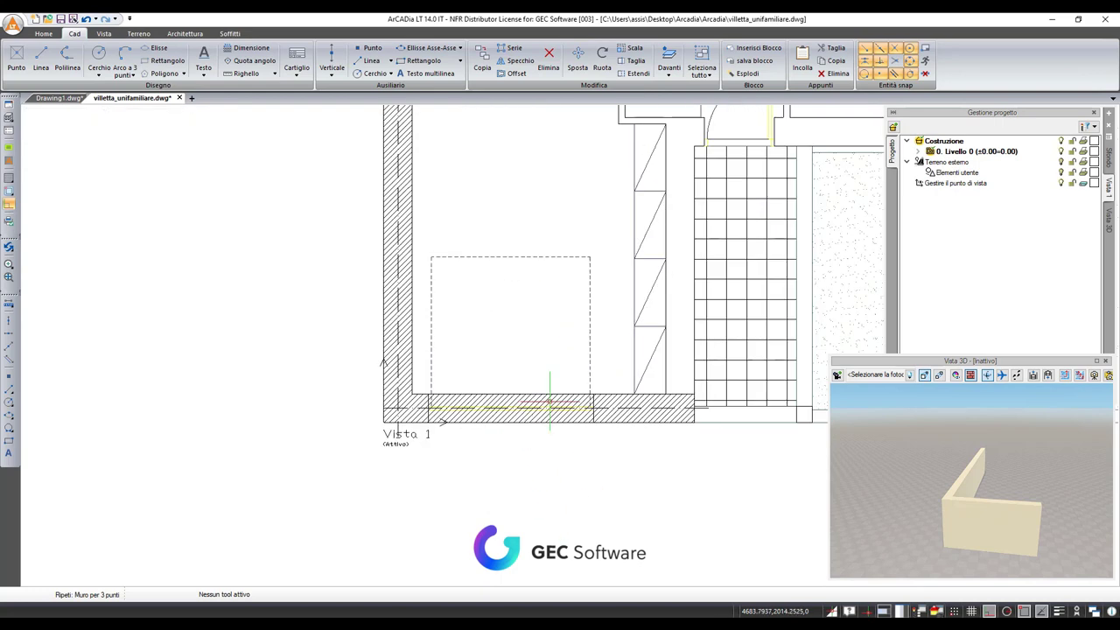
Flip the bottom outer wall with Inverti muro and zoom out to the whole house.
left_click(536, 404)
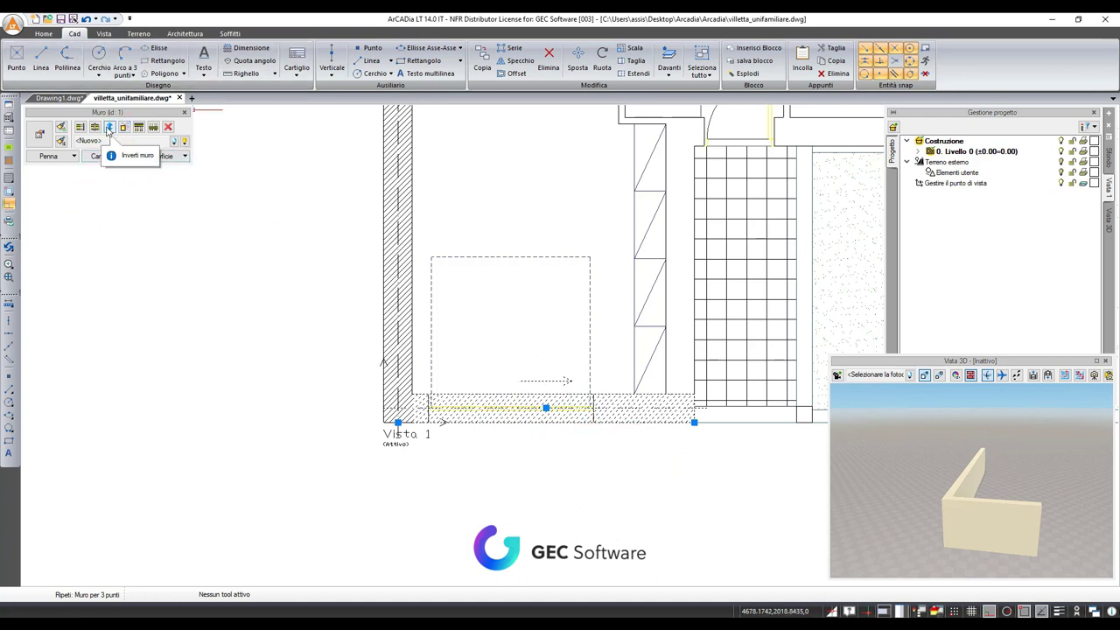
left_click(112, 131)
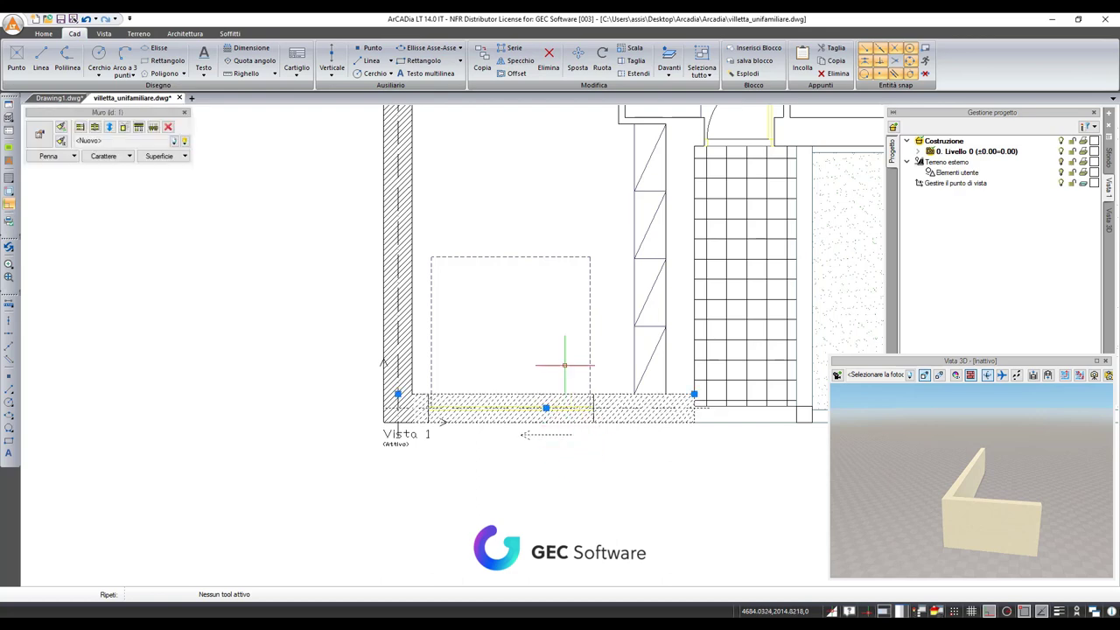
scroll(429, 313, "down", 2)
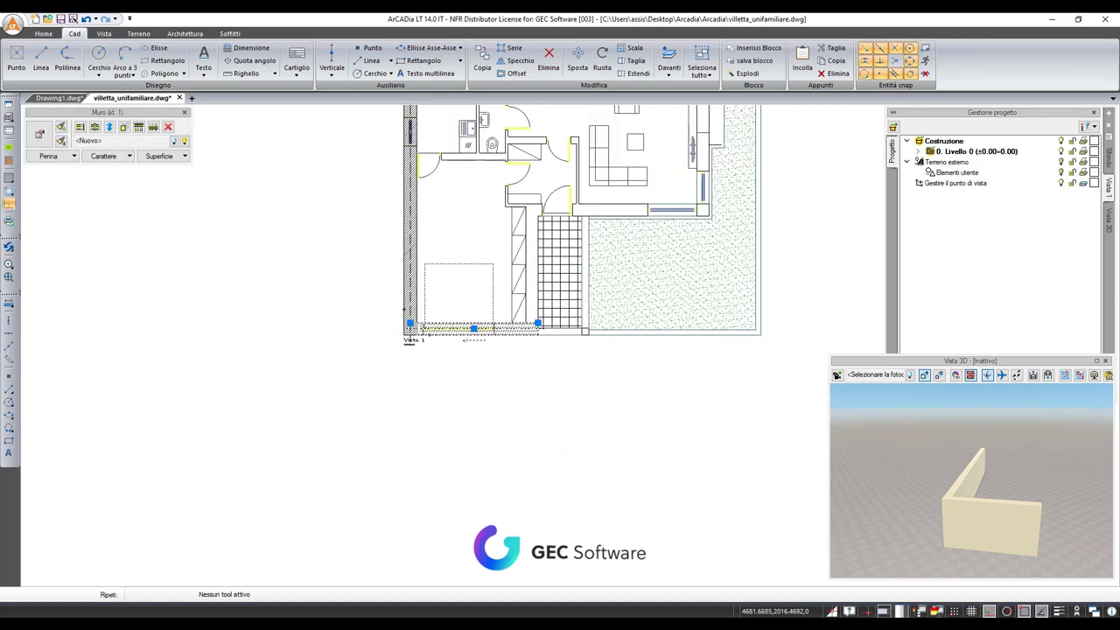
scroll(438, 205, "down", 1)
scroll(435, 192, "down", 1)
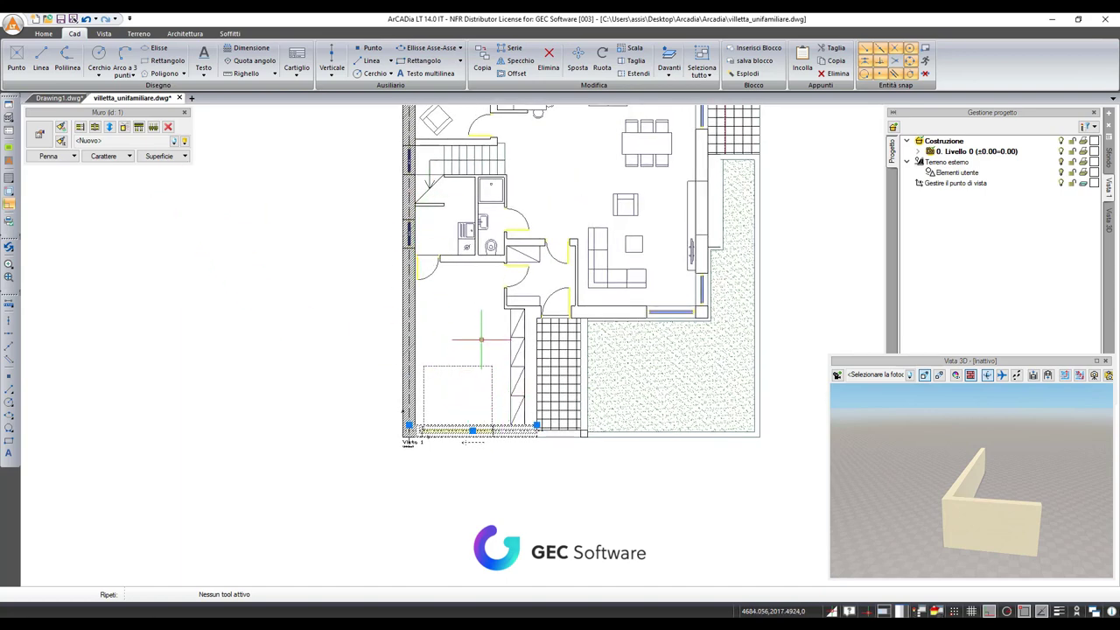
middle_click_drag(482, 341, 434, 450)
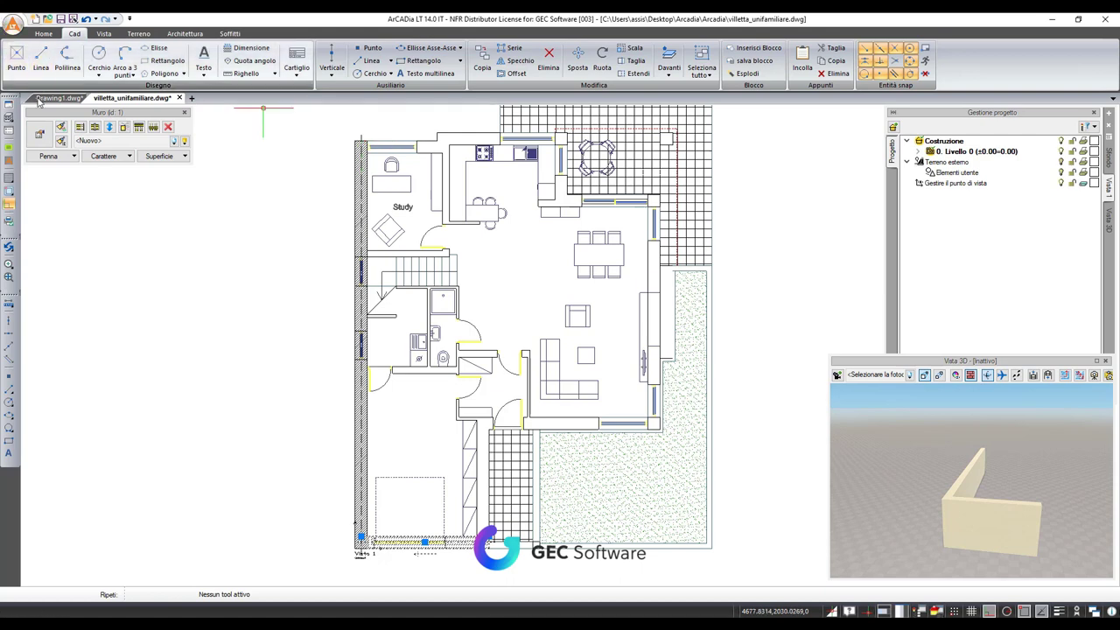
Draw a three-point outer wall beside the tiled path.
left_click(185, 33)
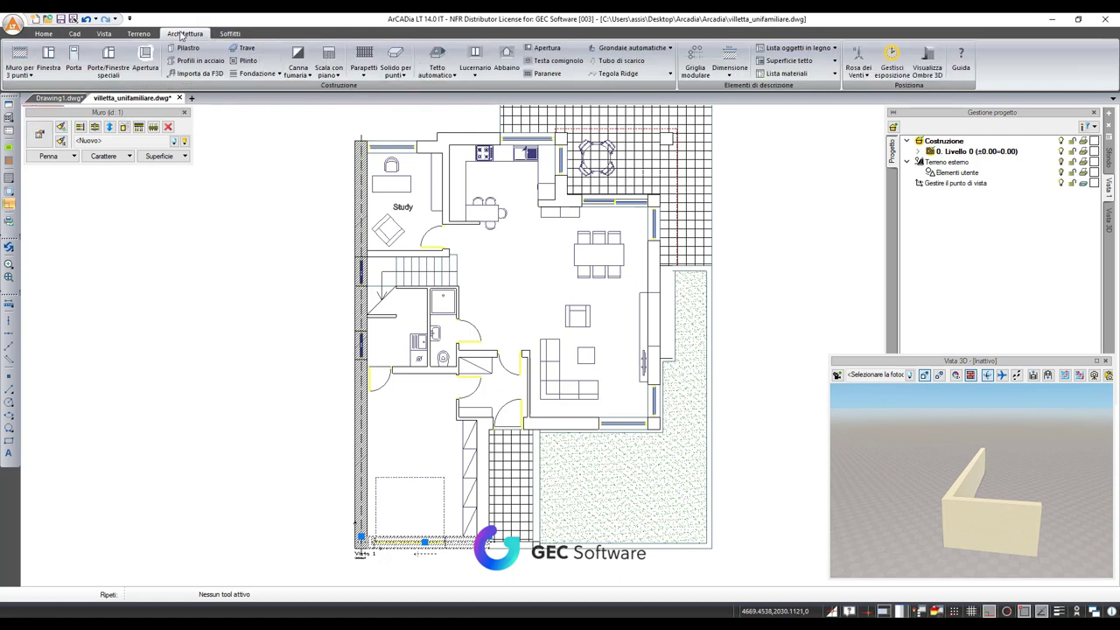
left_click(19, 58)
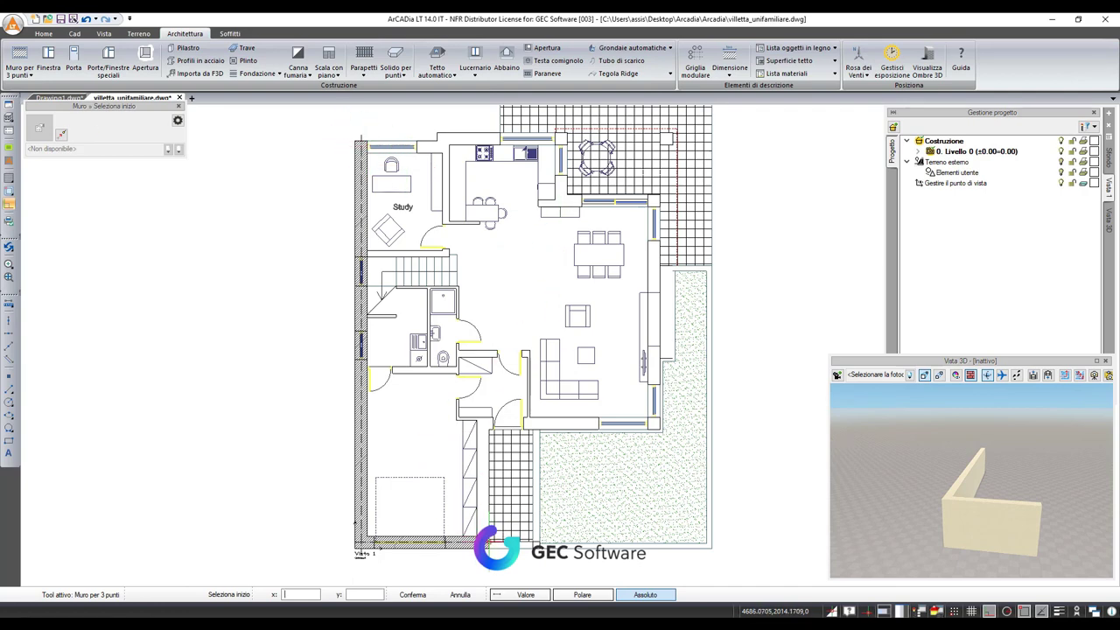
scroll(477, 427, "up", 3)
left_click(471, 422)
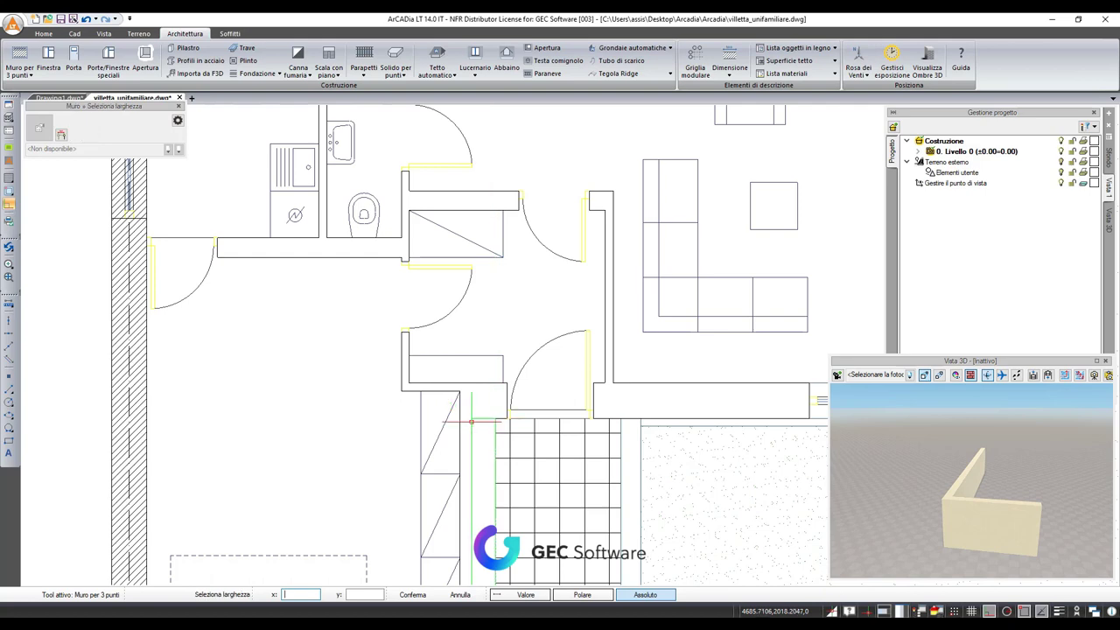
left_click(476, 420)
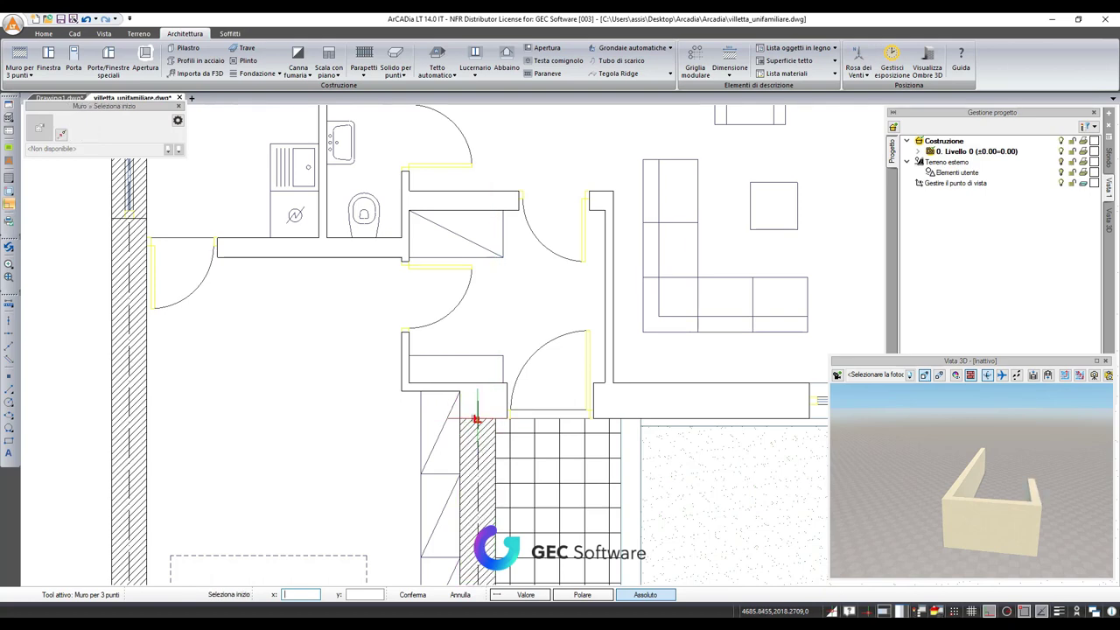
Draw the wall from the tiled path's corner to the living room's right corner.
left_click(476, 420)
middle_click_drag(849, 416, 601, 411)
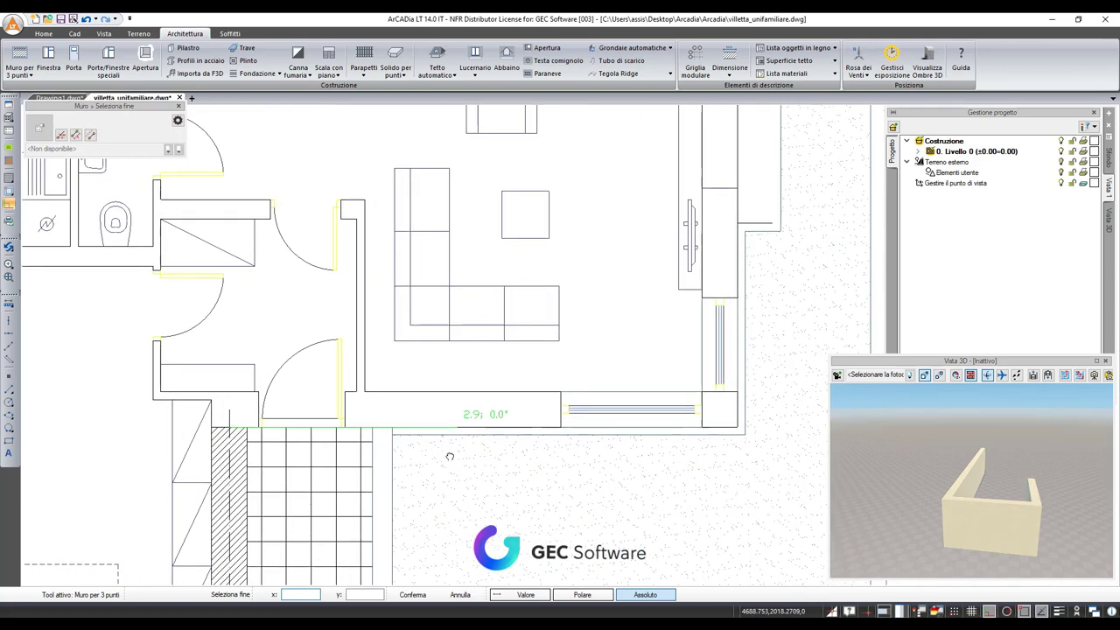
left_click(738, 427)
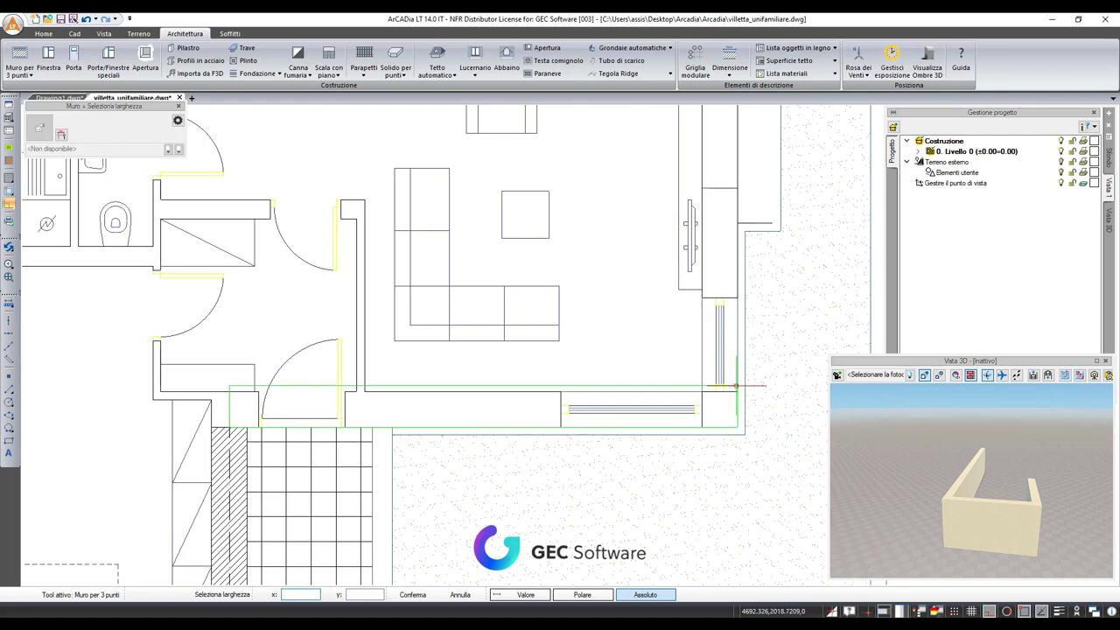
left_click(735, 392)
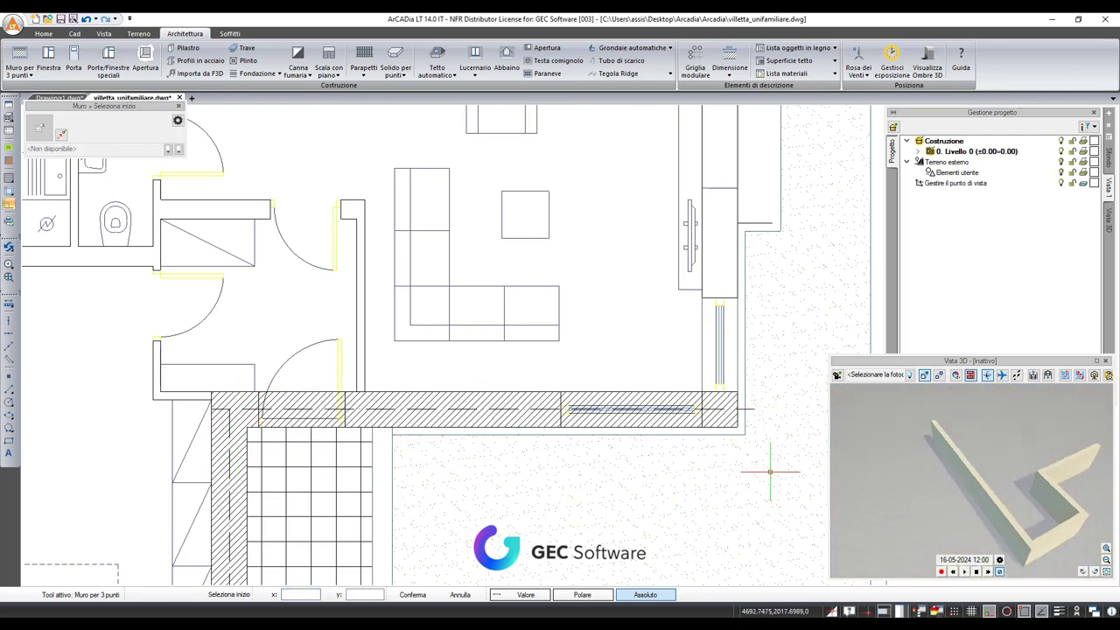
scroll(427, 436, "down", 2)
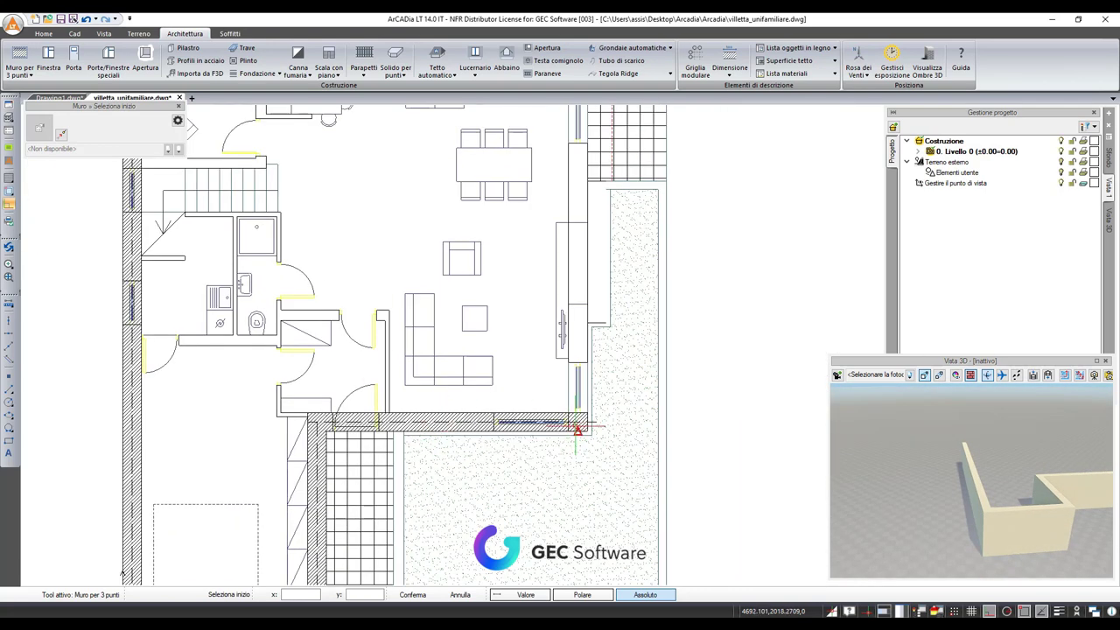
scroll(578, 429, "down", 1)
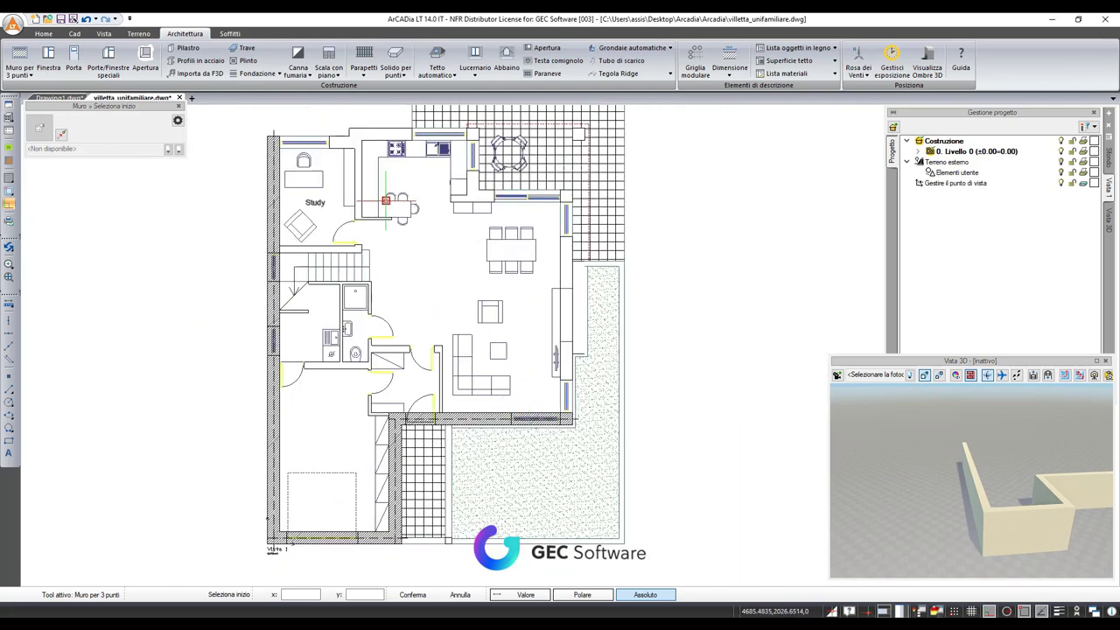
key("Escape")
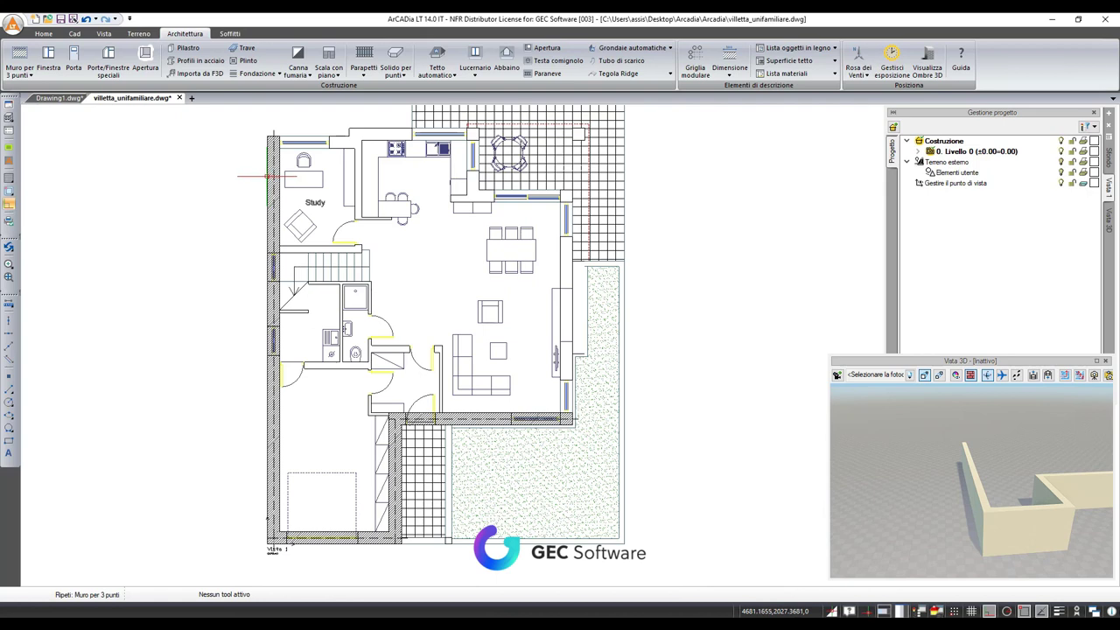
Select the left outer wall and open its Proprietà oggetto: Muro dialog.
left_click(269, 175)
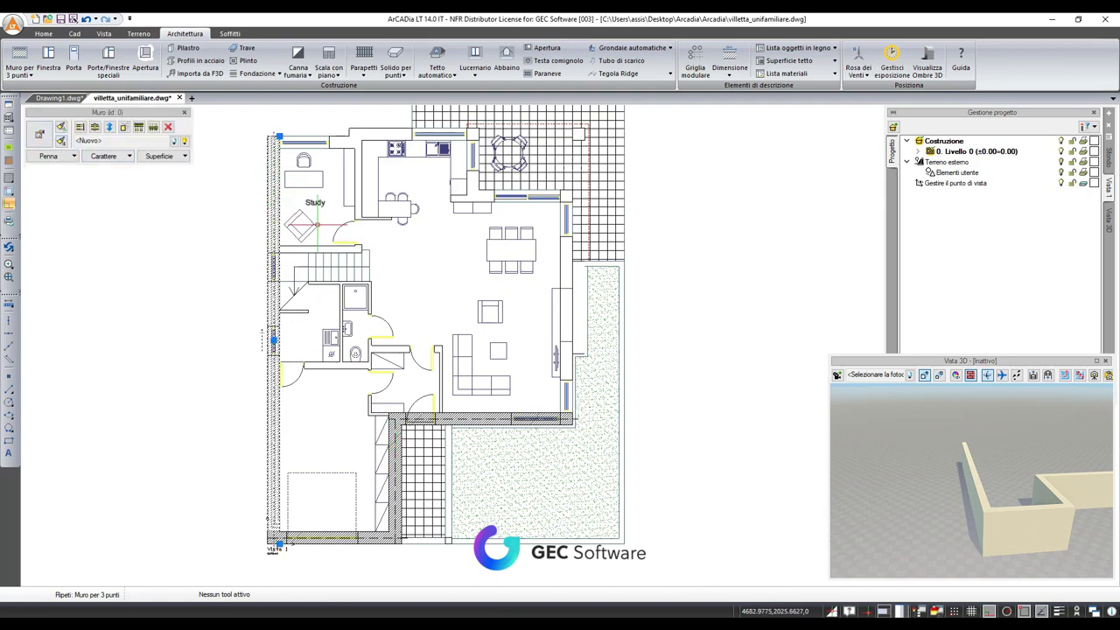
left_click(42, 134)
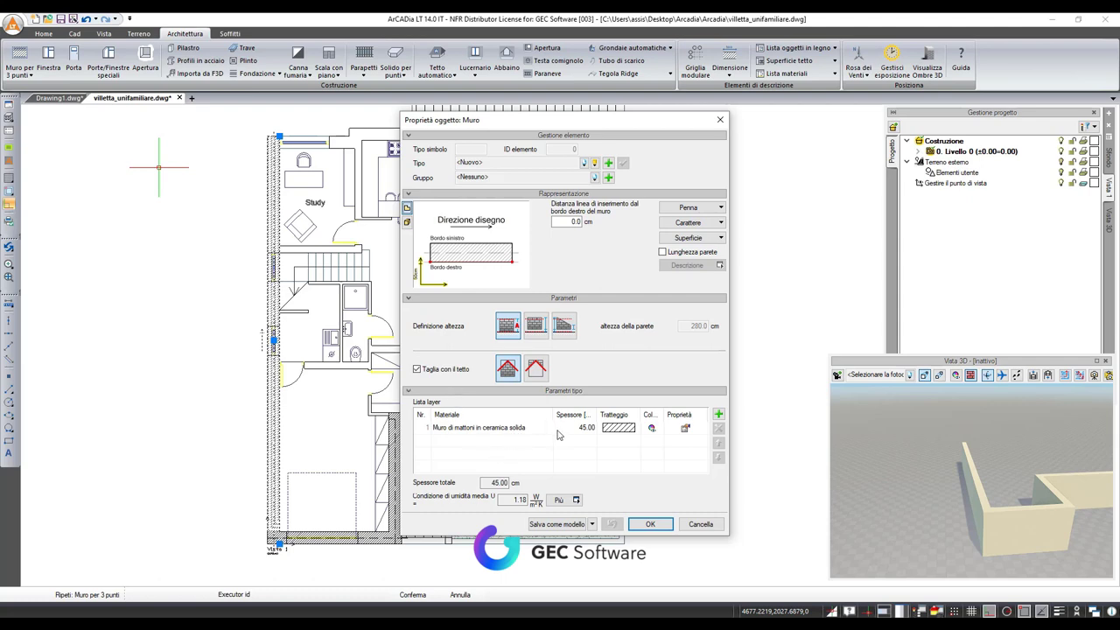
Add a 5 cm Finitura layer of Intonaco strutturale Ceresit CT 36, found by searching 'finitura'.
left_click(718, 414)
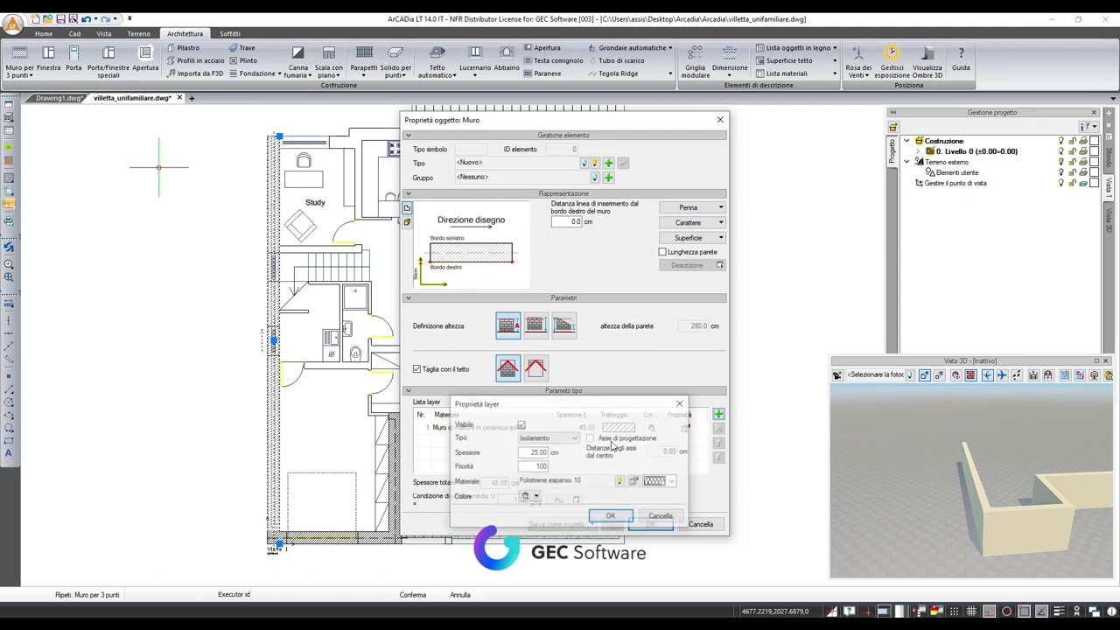
left_click(547, 438)
left_click(530, 448)
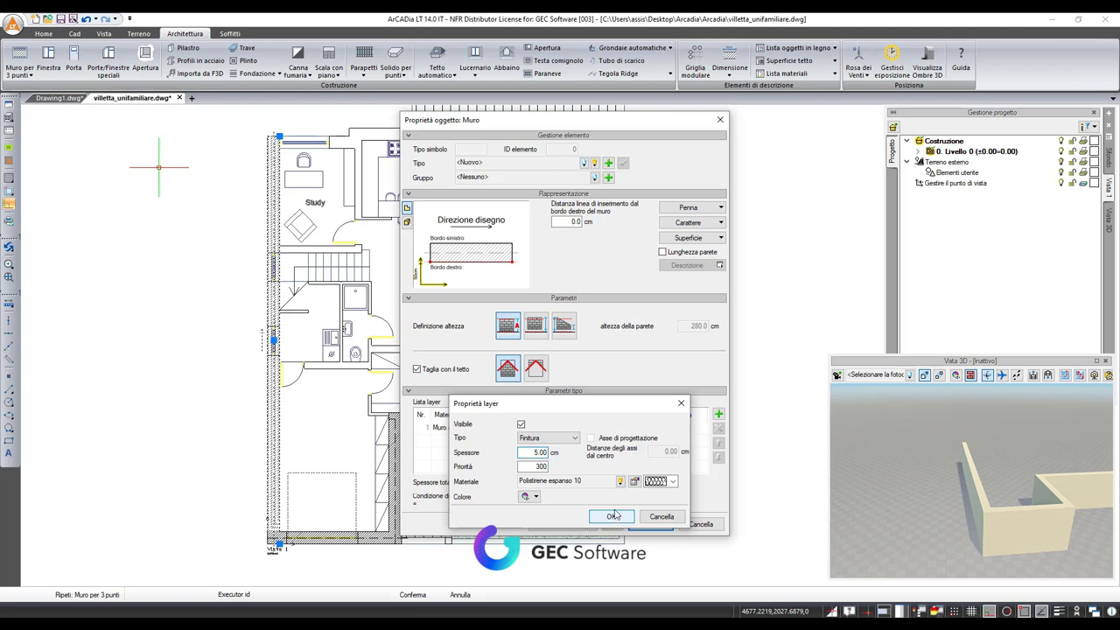
left_click(620, 482)
type("finitura")
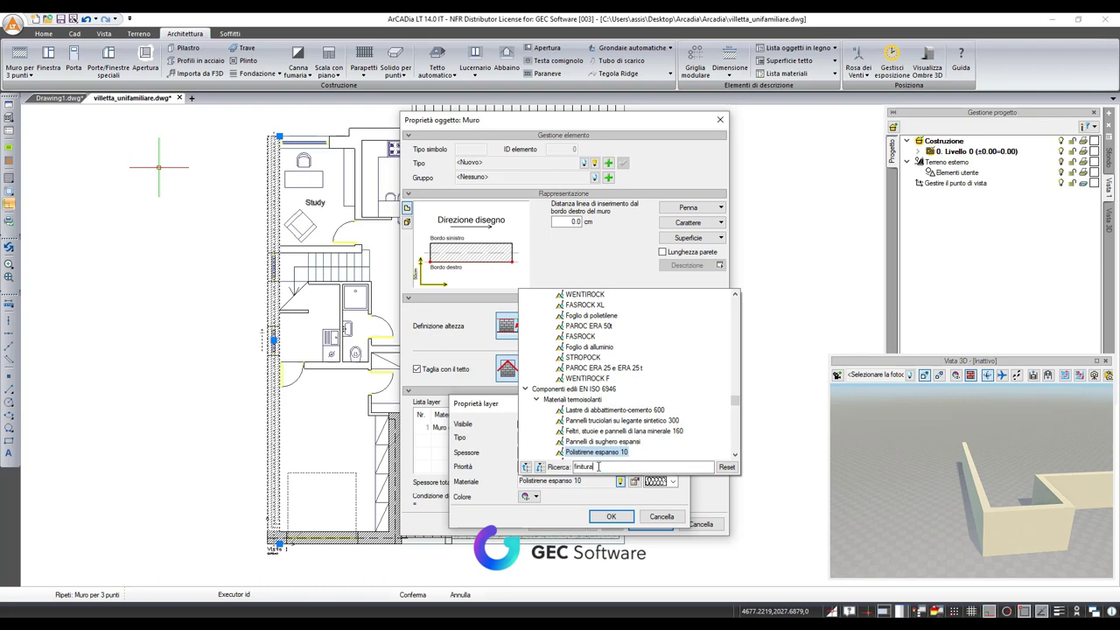
key("Return")
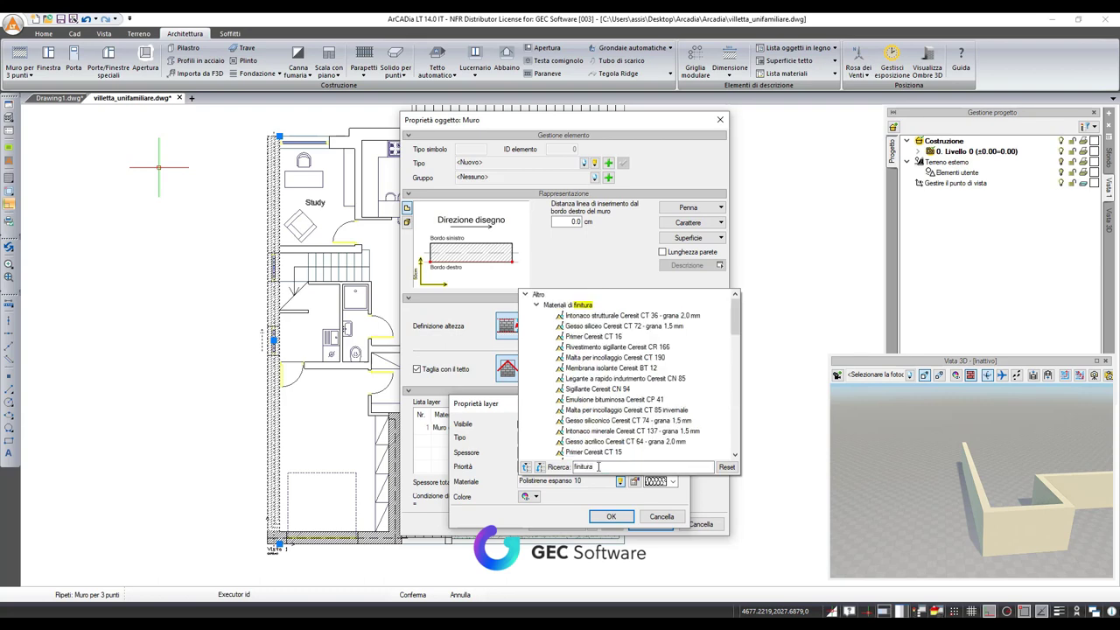
key("Escape")
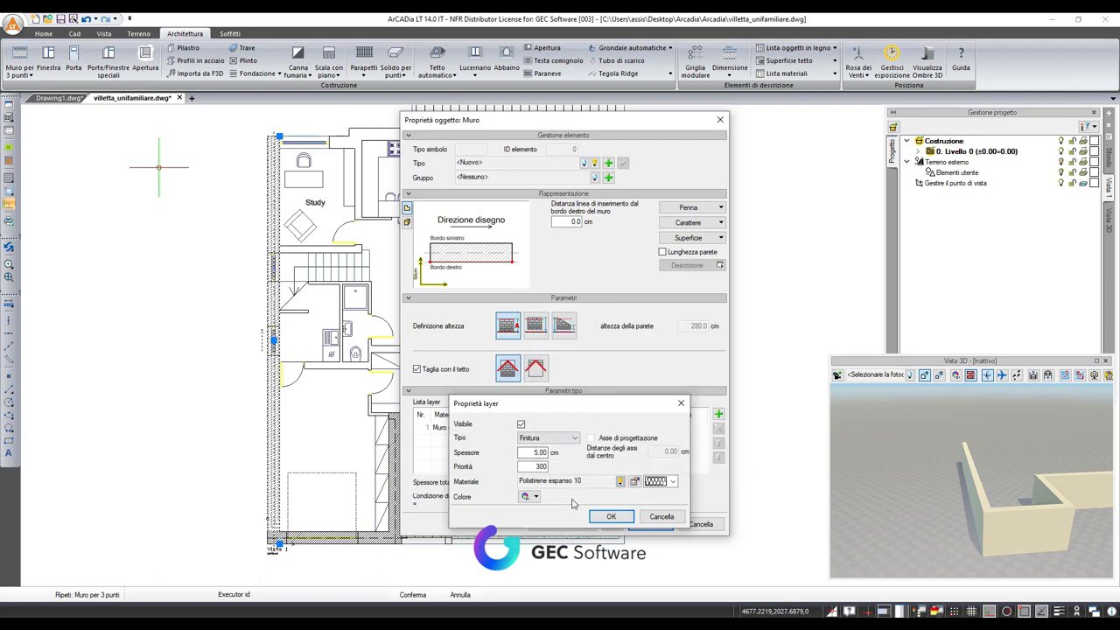
left_click(620, 482)
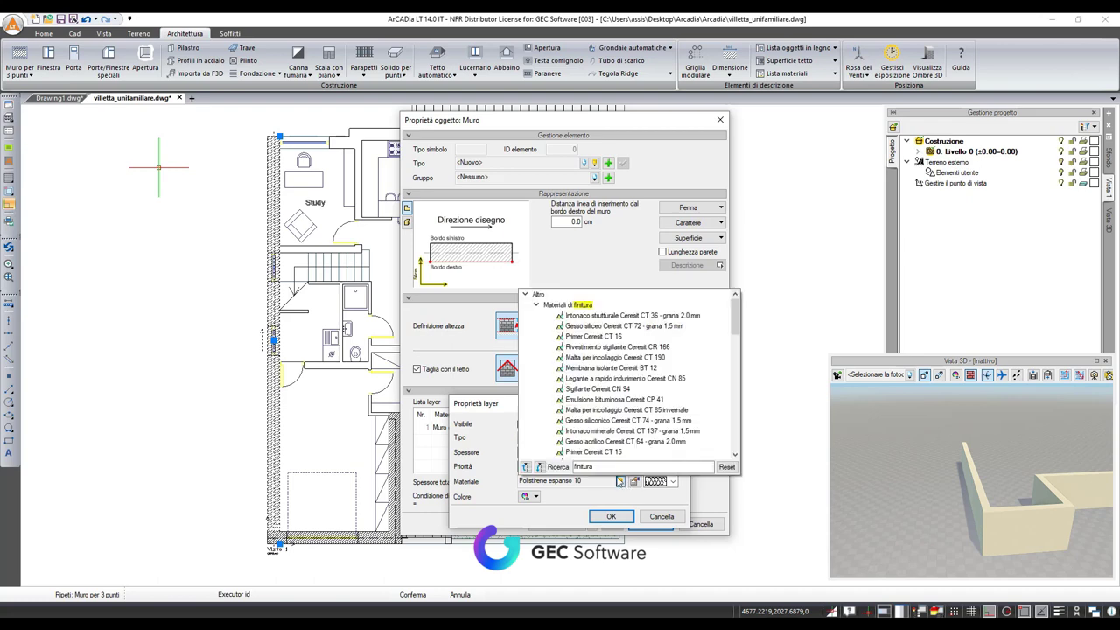
left_click(712, 465)
double_click(602, 317)
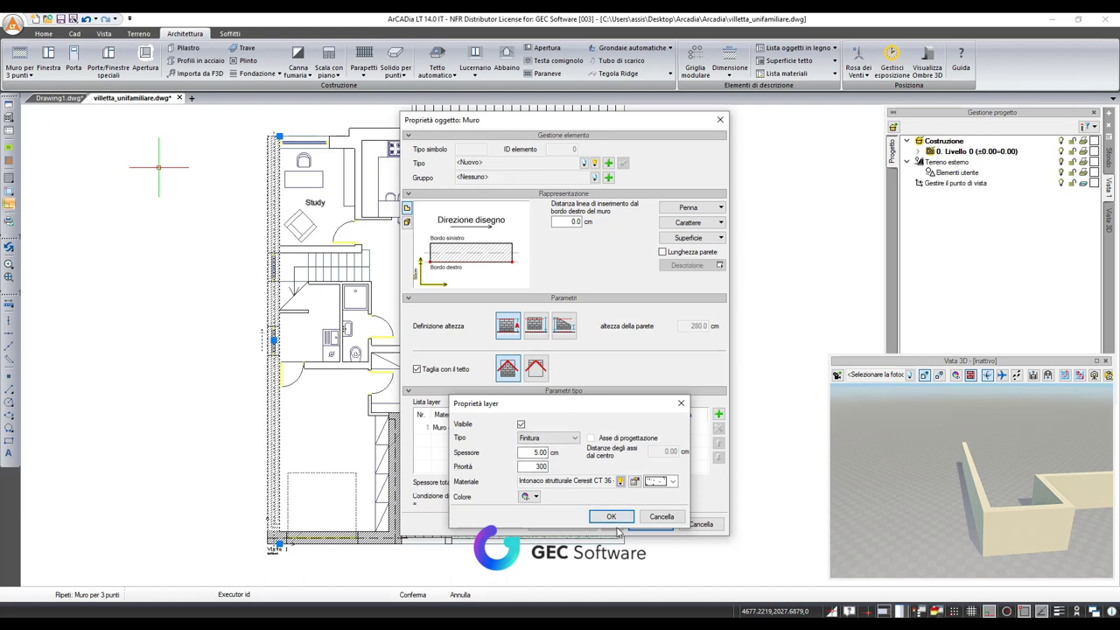
left_click(610, 517)
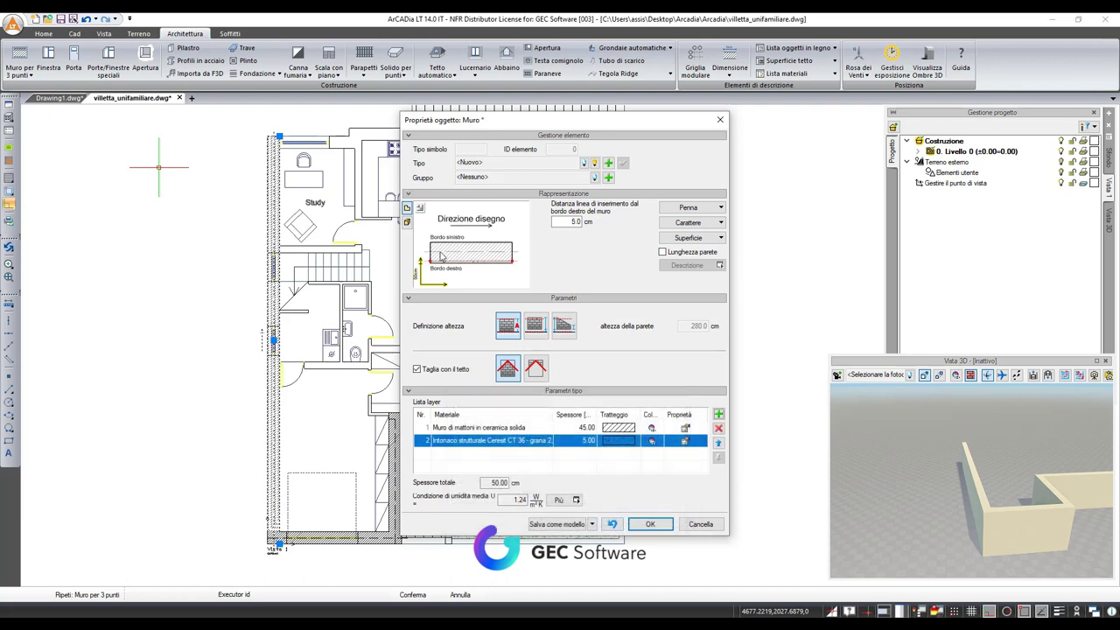
Reduce the solid ceramic brick layer's Spessore to 40 cm.
left_click(582, 427)
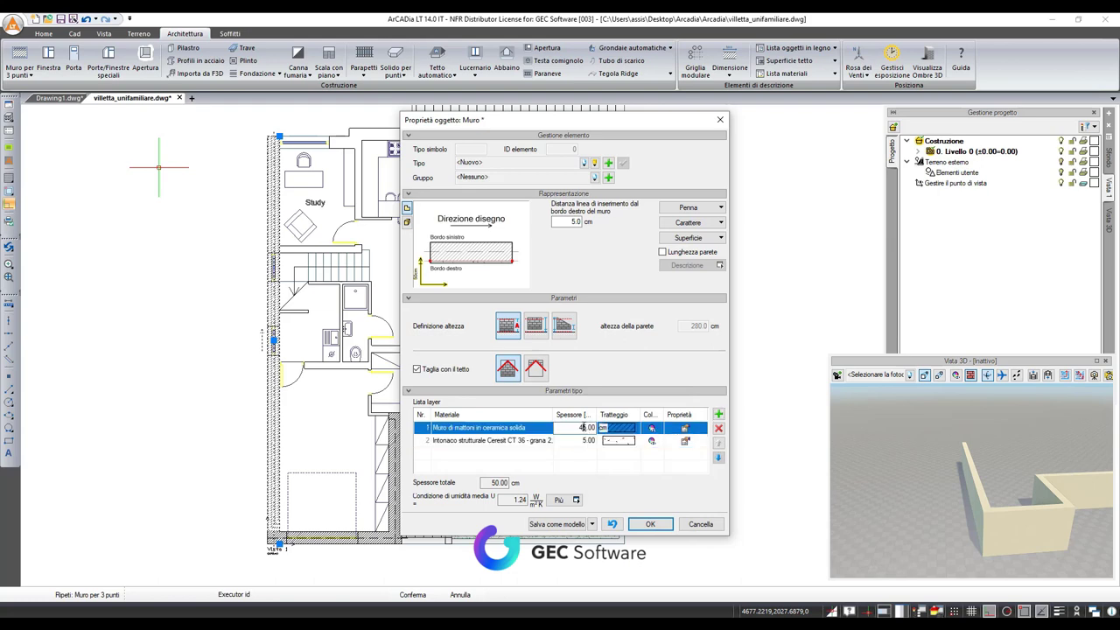
left_click(685, 428)
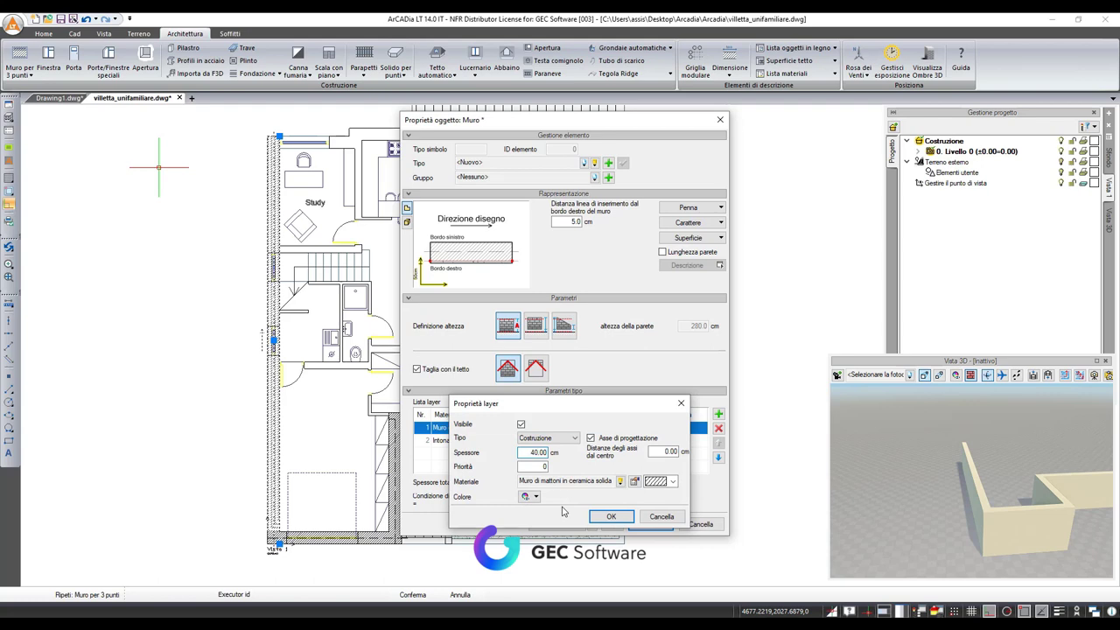
left_click(616, 517)
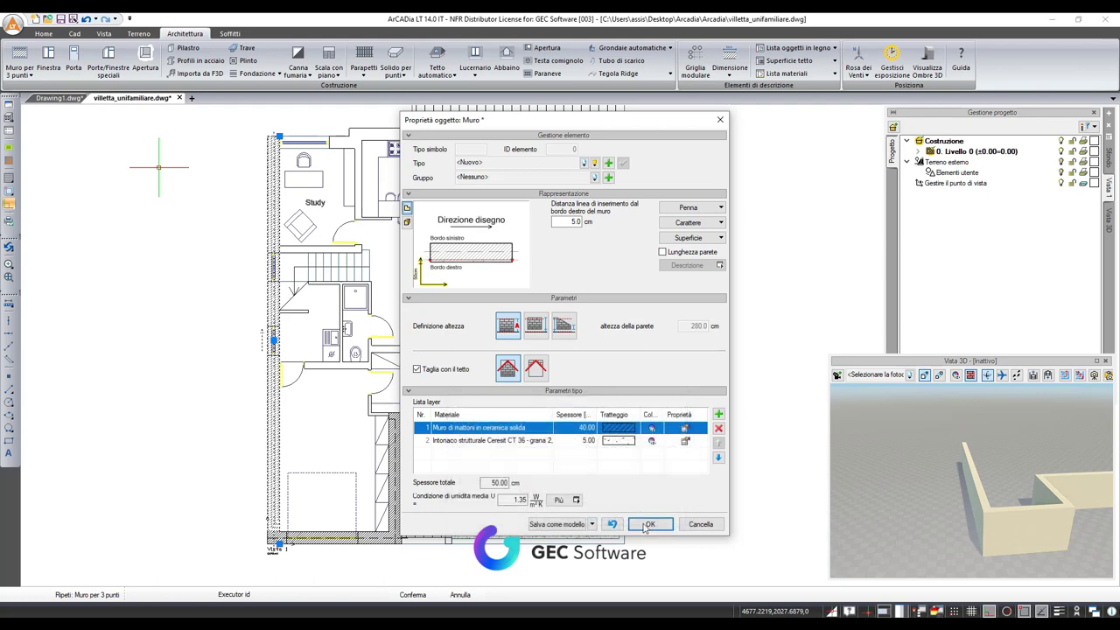
Confirm the wall dialog, applying the 50 cm brick-and-plaster build-up.
left_click(650, 525)
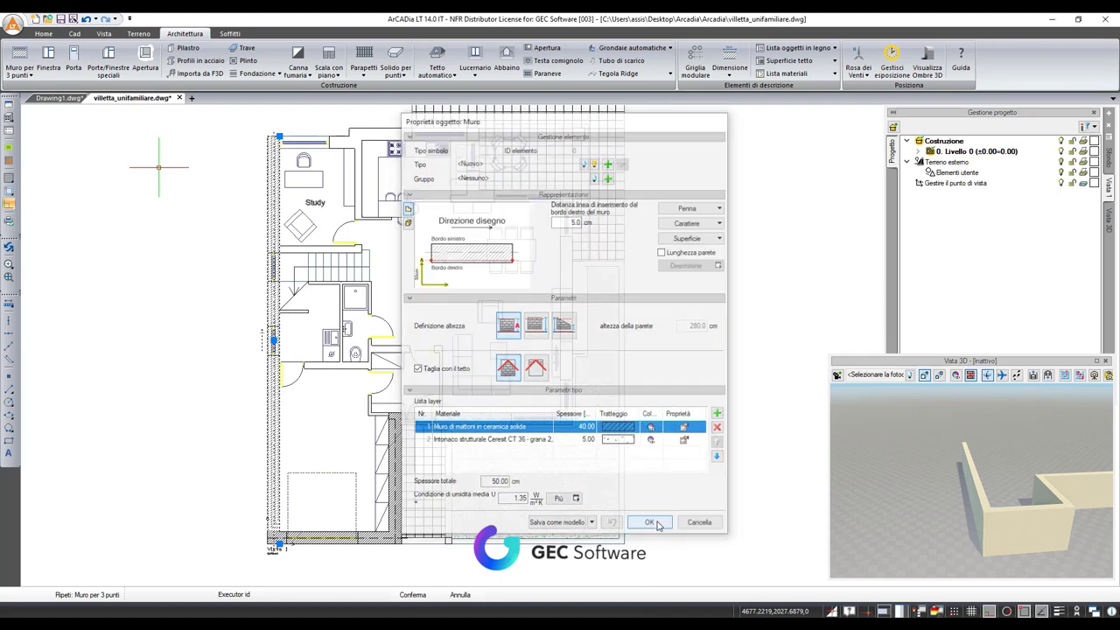
scroll(296, 357, "up", 2)
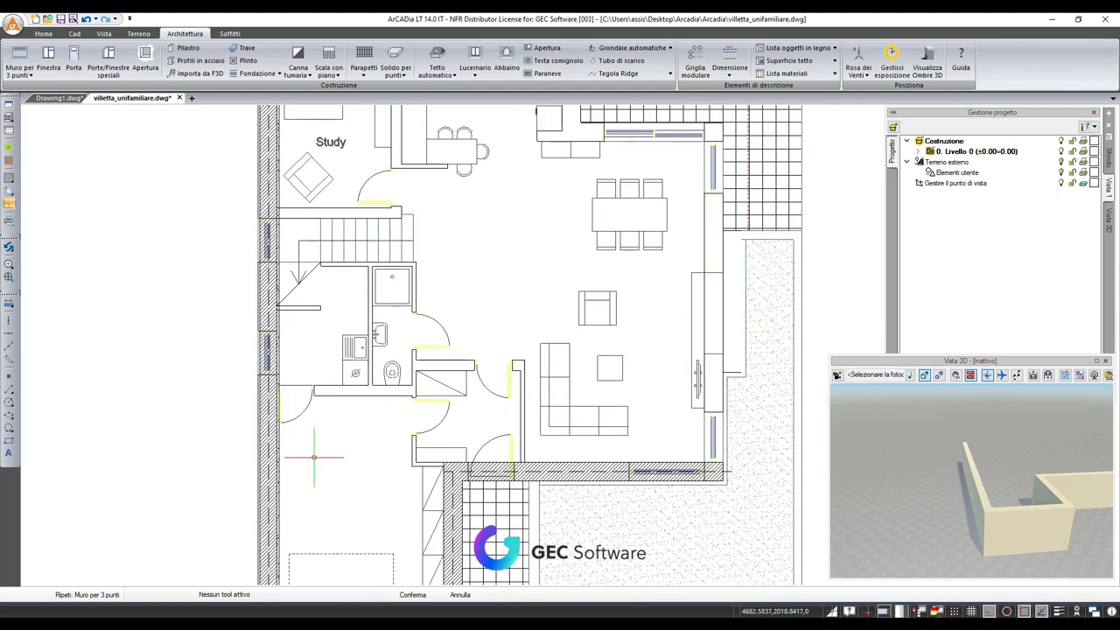
scroll(295, 402, "up", 2)
scroll(296, 418, "up", 1)
scroll(295, 418, "up", 1)
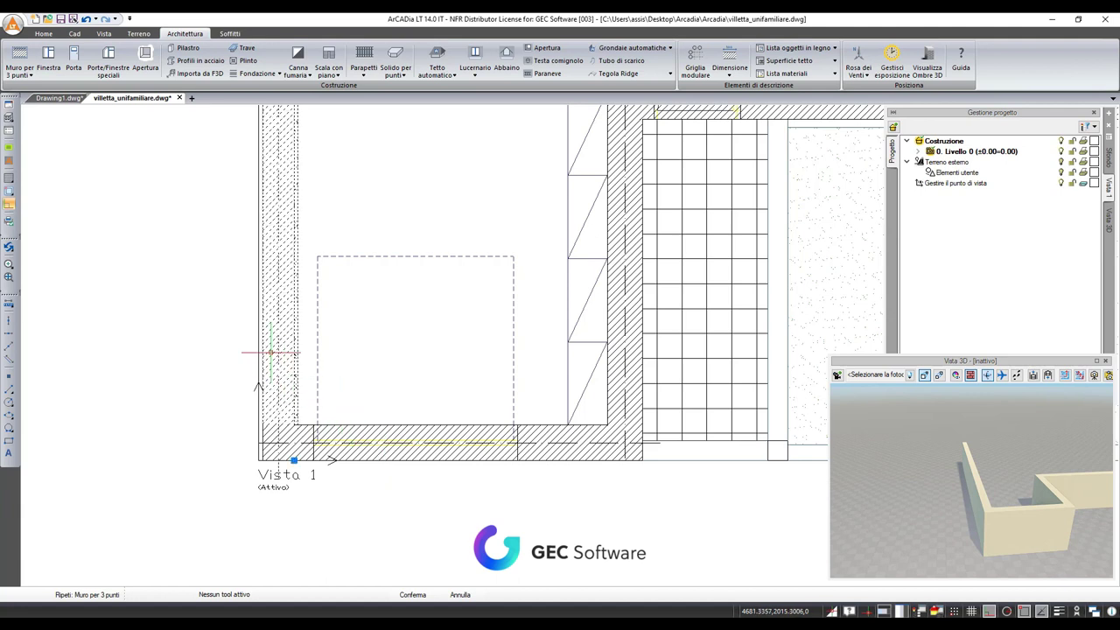
Copy the left wall's formats onto the bottom wall and the wall beside the tiles.
left_click(271, 351)
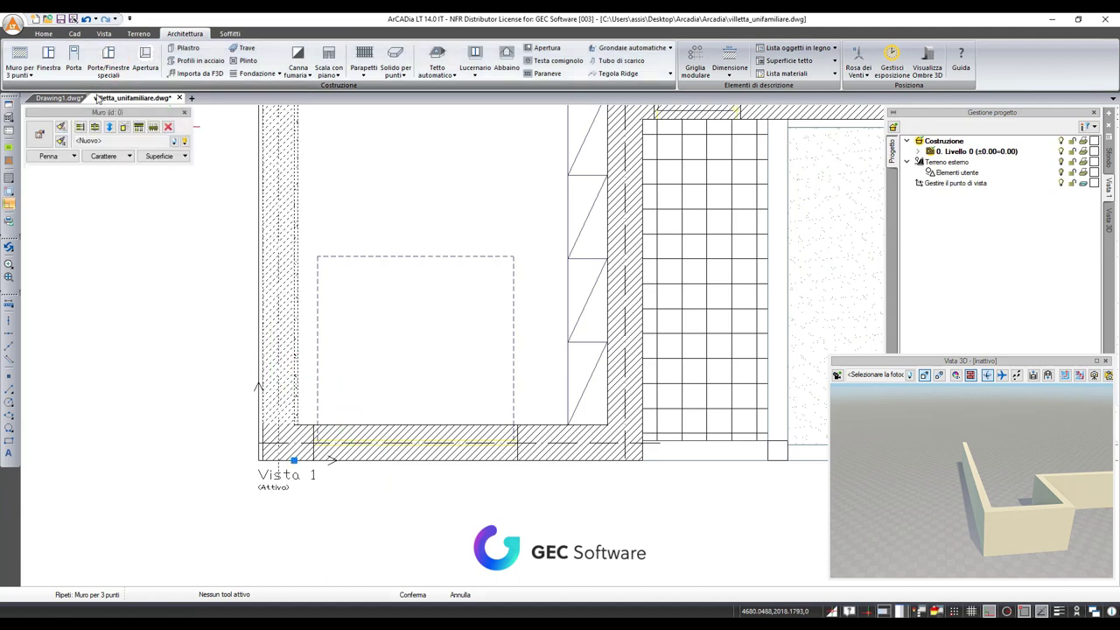
left_click(61, 142)
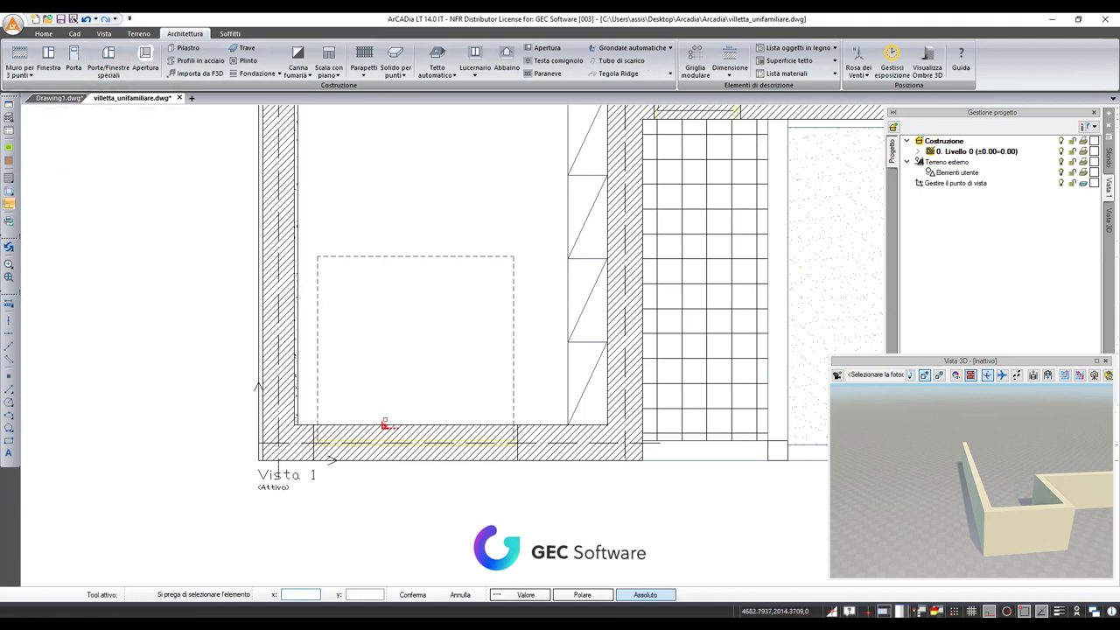
left_click(366, 431)
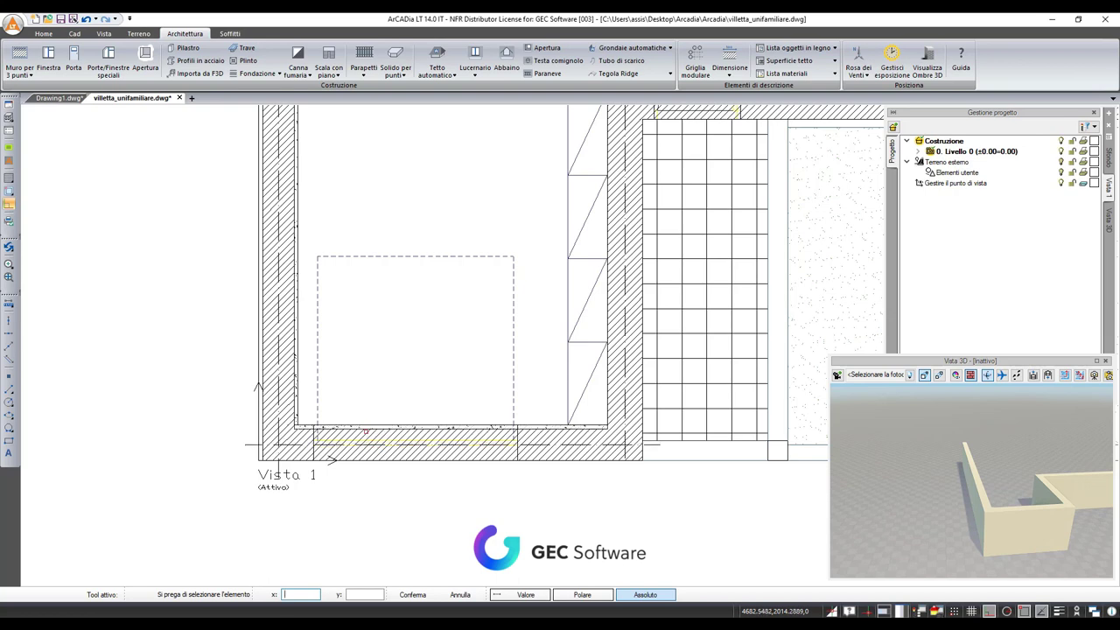
scroll(411, 464, "down", 1)
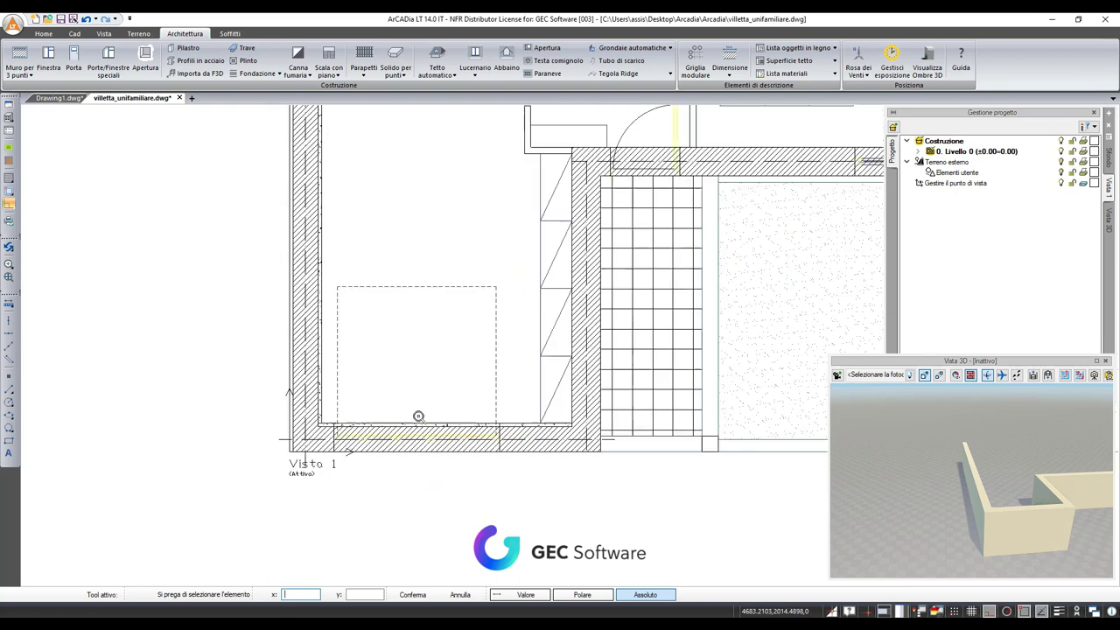
scroll(385, 251, "down", 1)
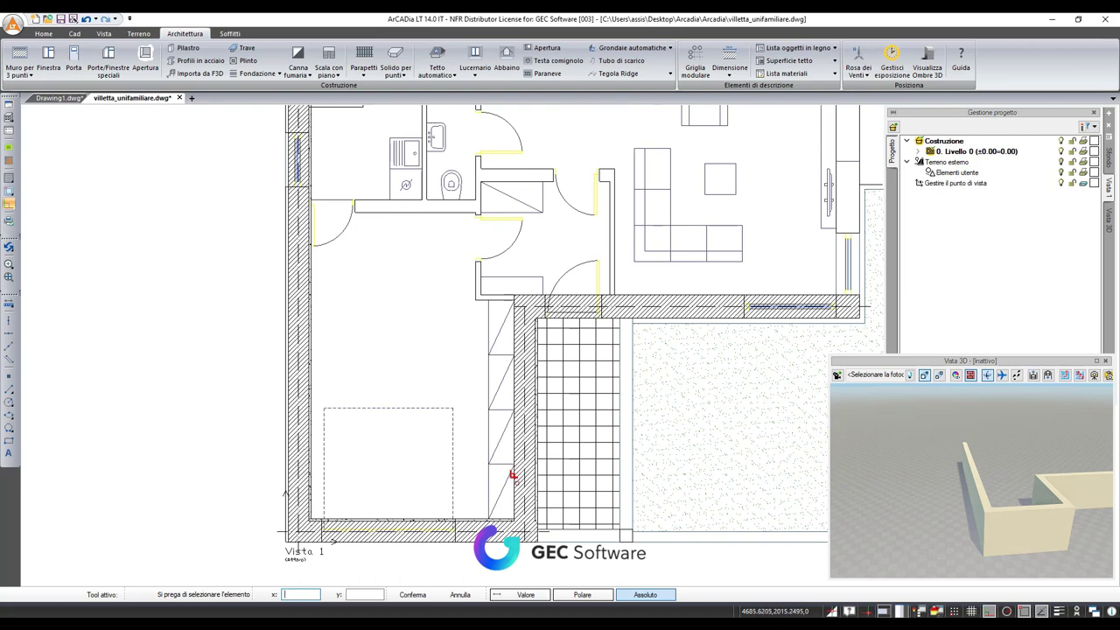
scroll(551, 404, "up", 1)
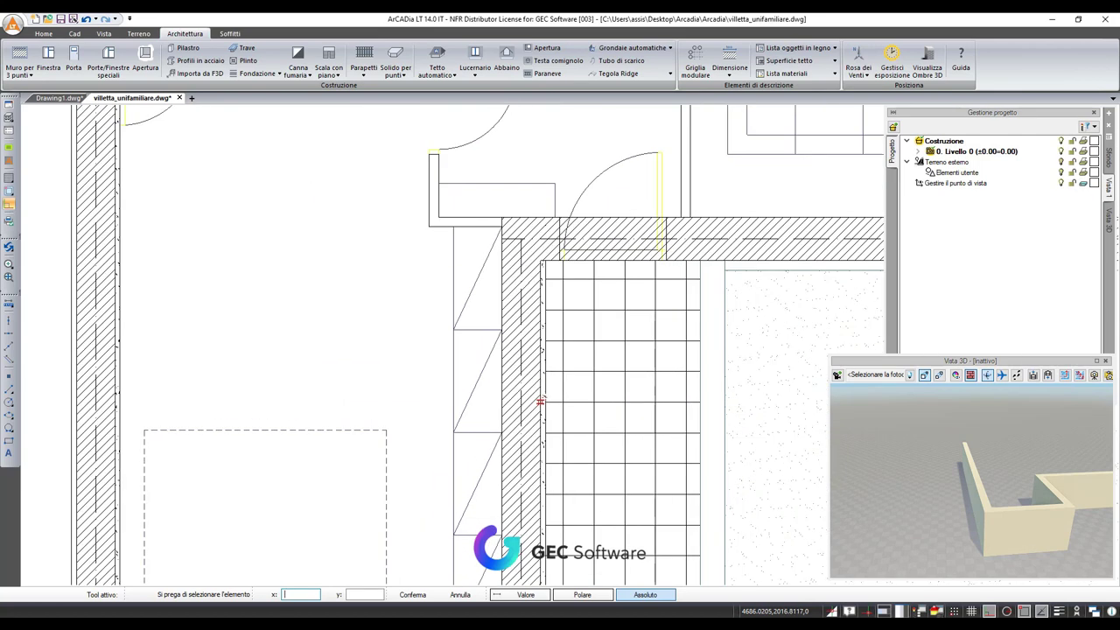
left_click(536, 400)
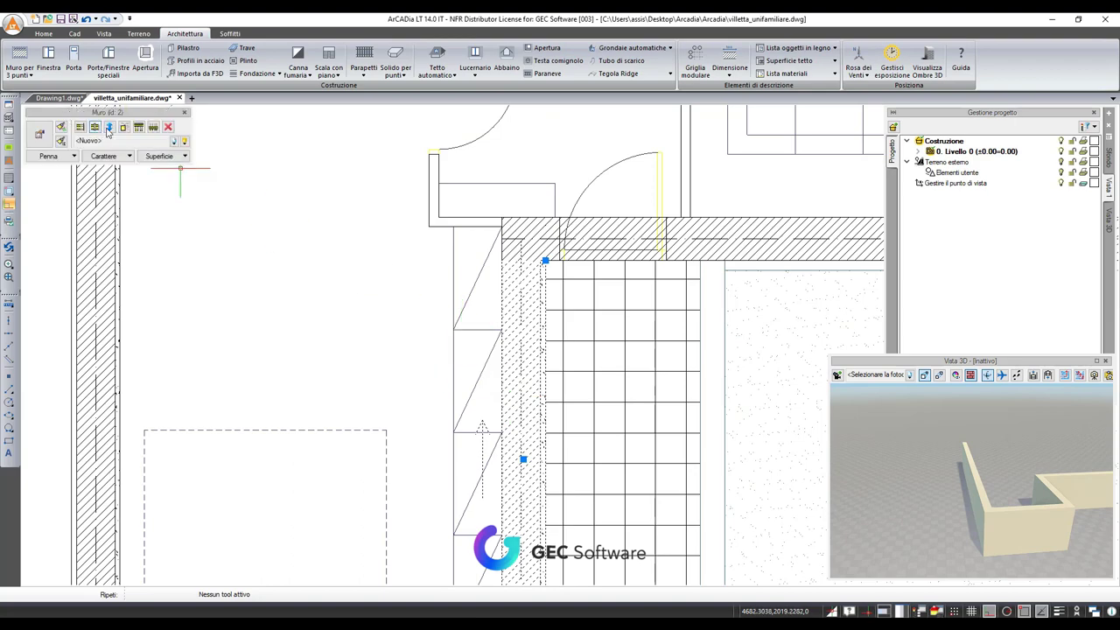
Copy the plastered wall's formats onto the horizontal wall above the tiles, then clear the selection.
key("Escape")
scroll(537, 534, "down", 1)
scroll(538, 534, "down", 1)
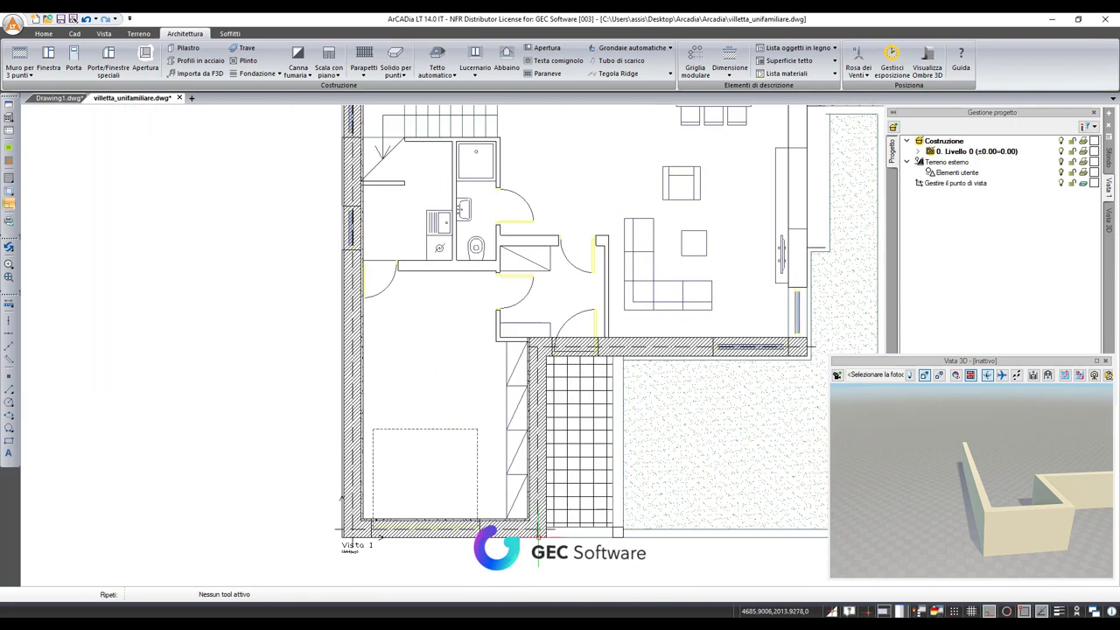
scroll(539, 525, "up", 1)
scroll(558, 501, "up", 1)
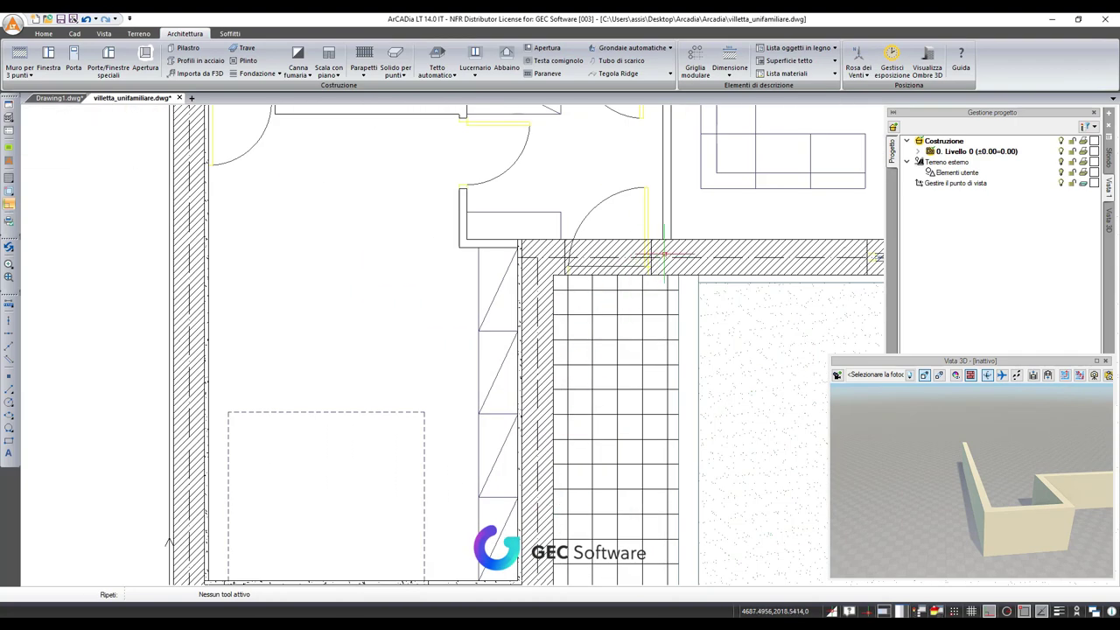
left_click(124, 210)
left_click(65, 145)
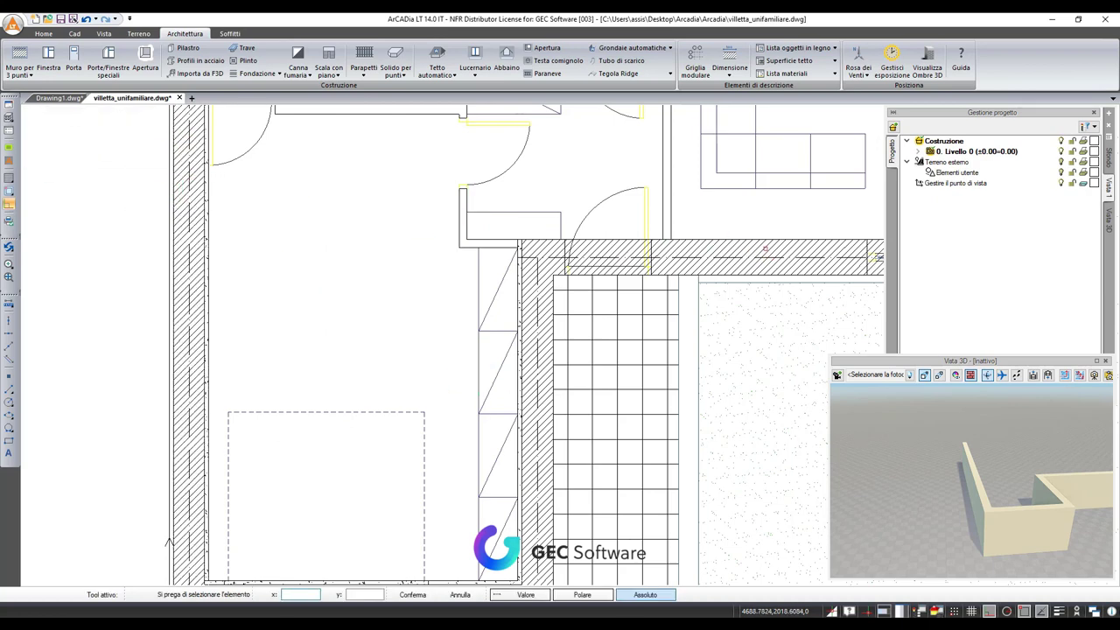
left_click(695, 242)
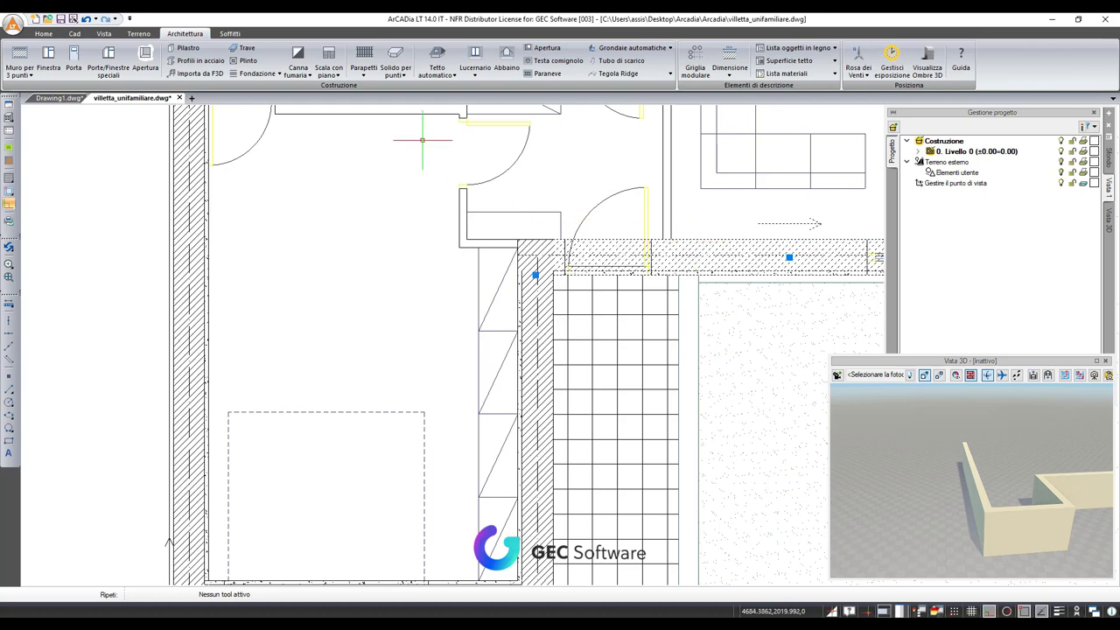
left_click(108, 129)
scroll(745, 295, "down", 2)
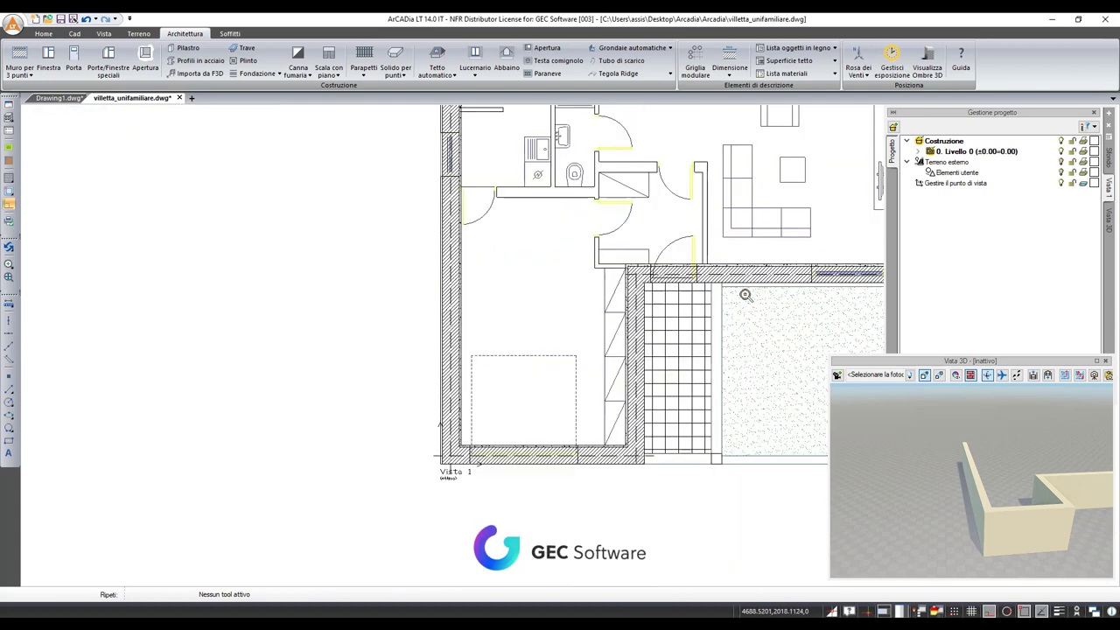
scroll(577, 426, "up", 1)
scroll(578, 427, "down", 1)
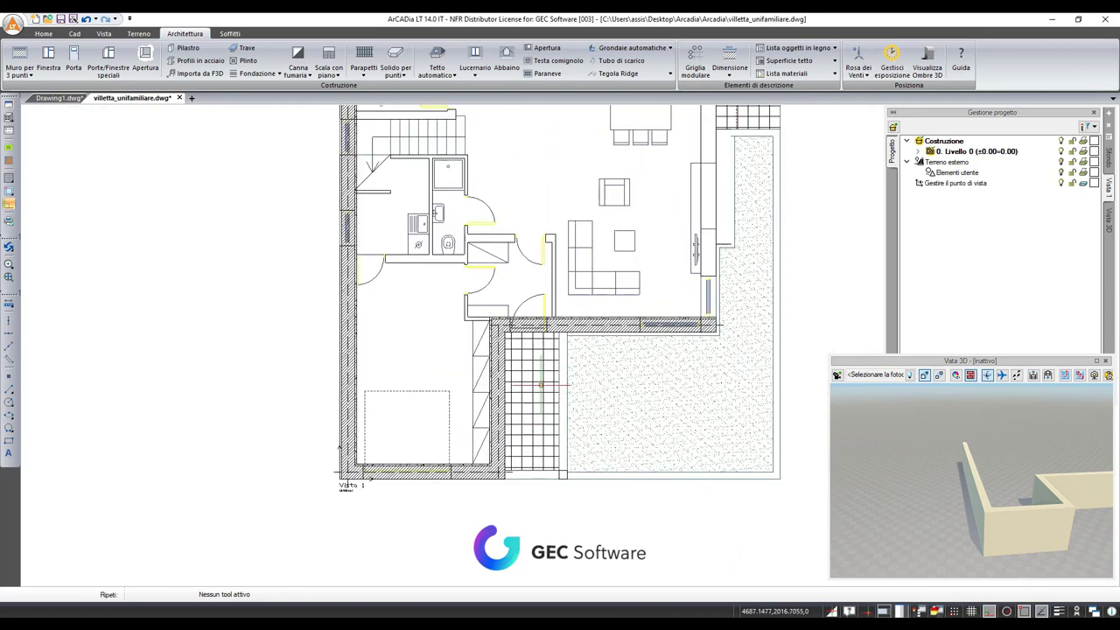